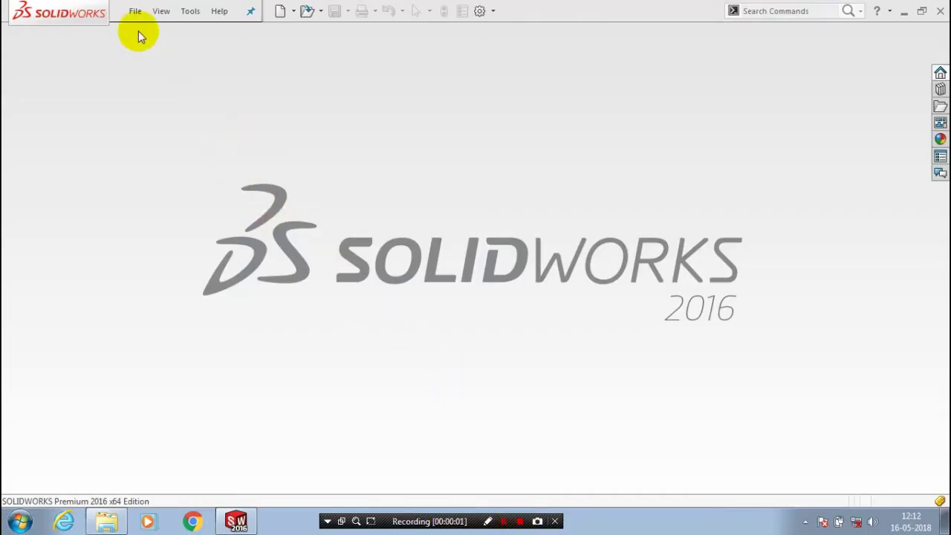
- Create a new blank Part document with Ctrl+N
{"action": "key", "text": "ctrl+n"}
{"action": "left_click", "coordinate": [113, 154]}
{"action": "left_click", "coordinate": [311, 340]}
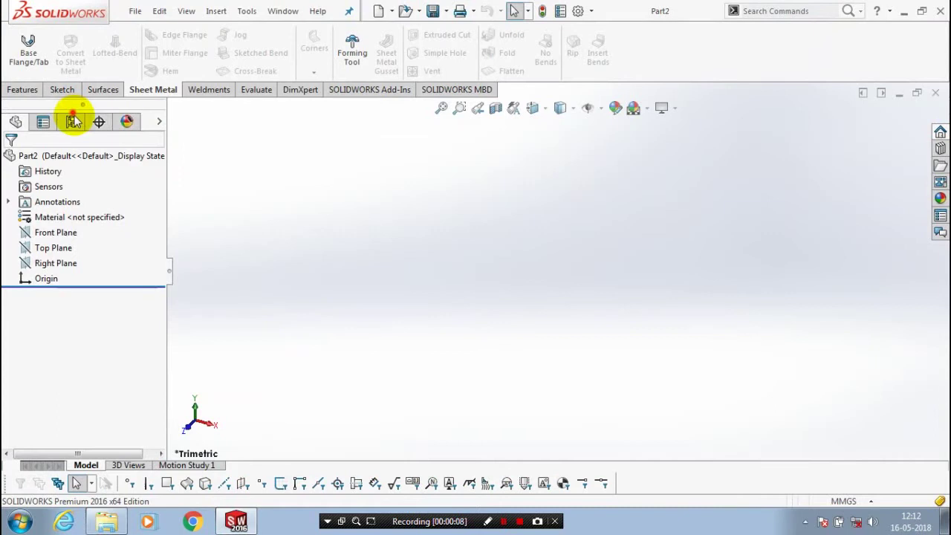
{"action": "left_click", "coordinate": [62, 89]}
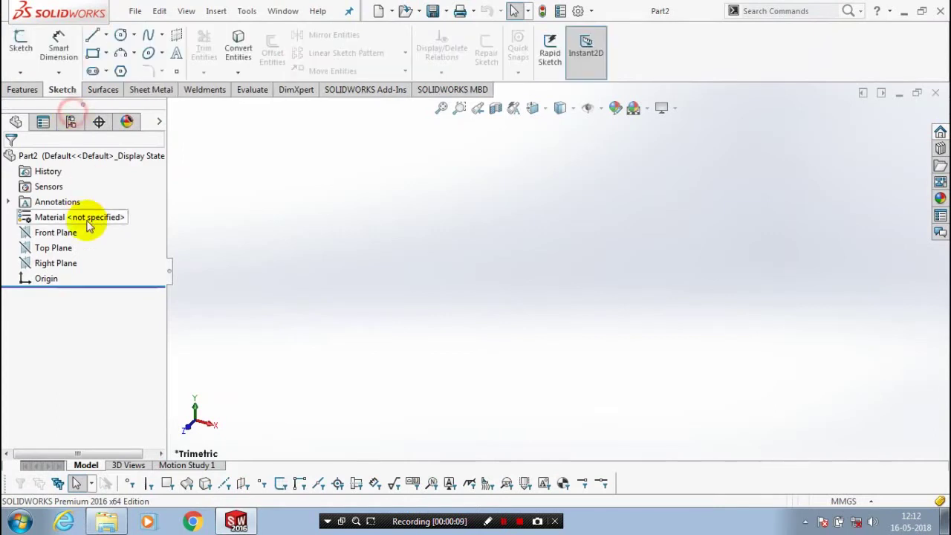
- Draw a corner rectangle on the Front Plane and select its four edges
{"action": "left_click", "coordinate": [55, 233]}
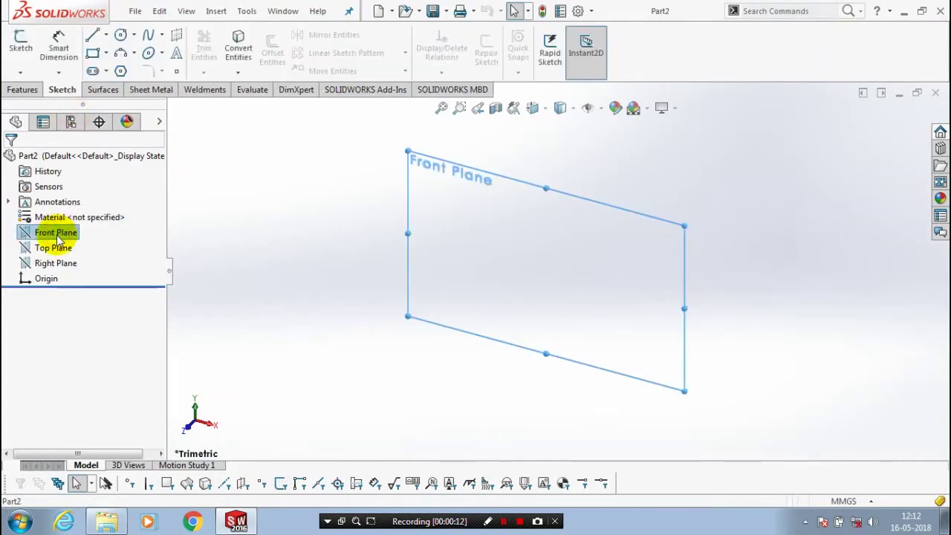
{"action": "right_click", "coordinate": [58, 236]}
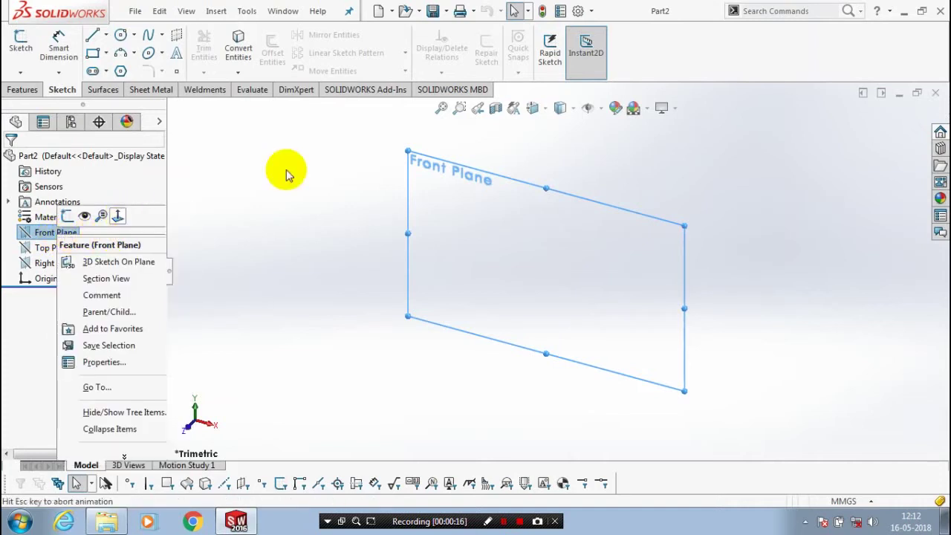
{"action": "key", "text": "r"}
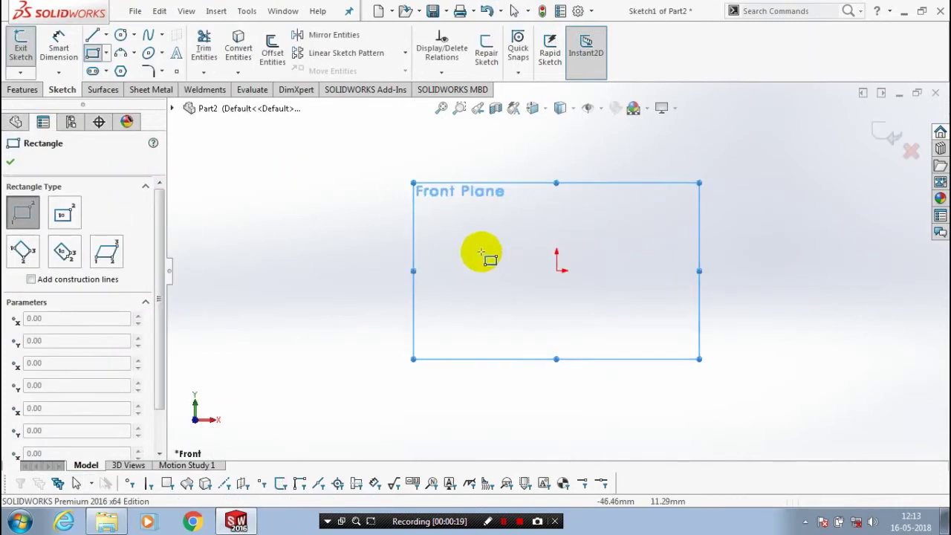
{"action": "left_click", "coordinate": [235, 228]}
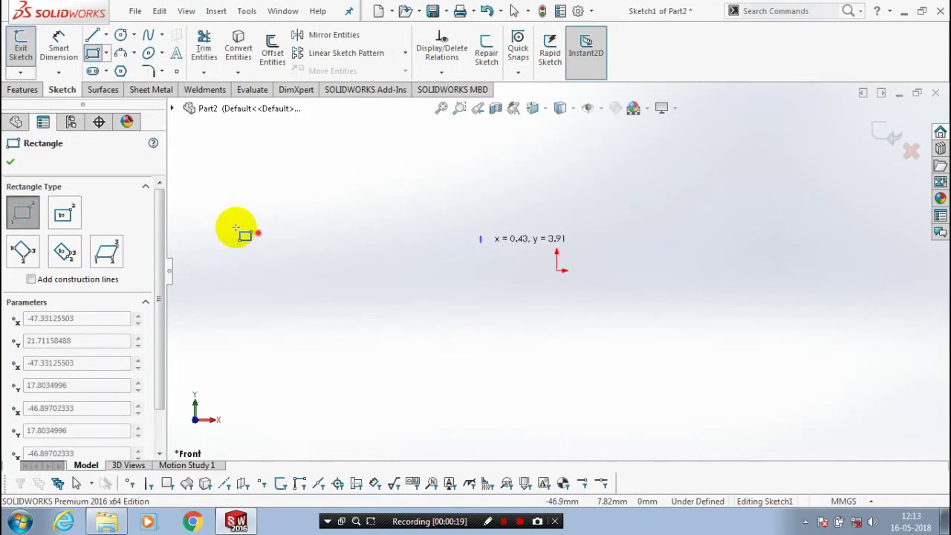
{"action": "left_click", "coordinate": [11, 162]}
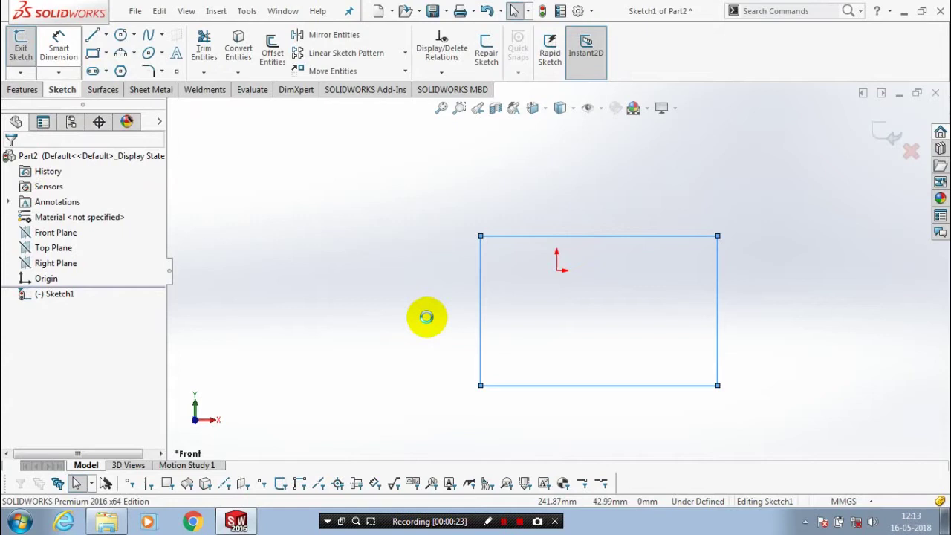
{"action": "left_click", "coordinate": [482, 295]}
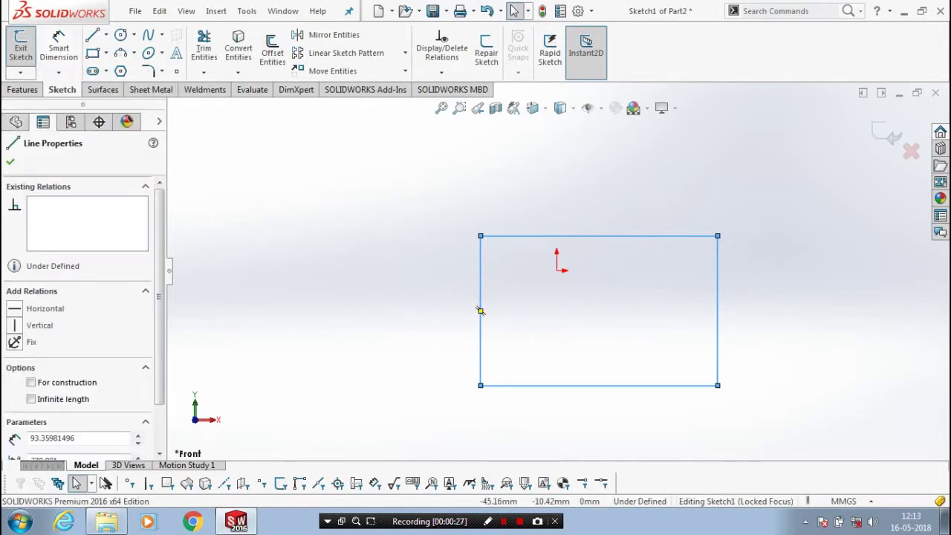
{"action": "double_click", "coordinate": [481, 311]}
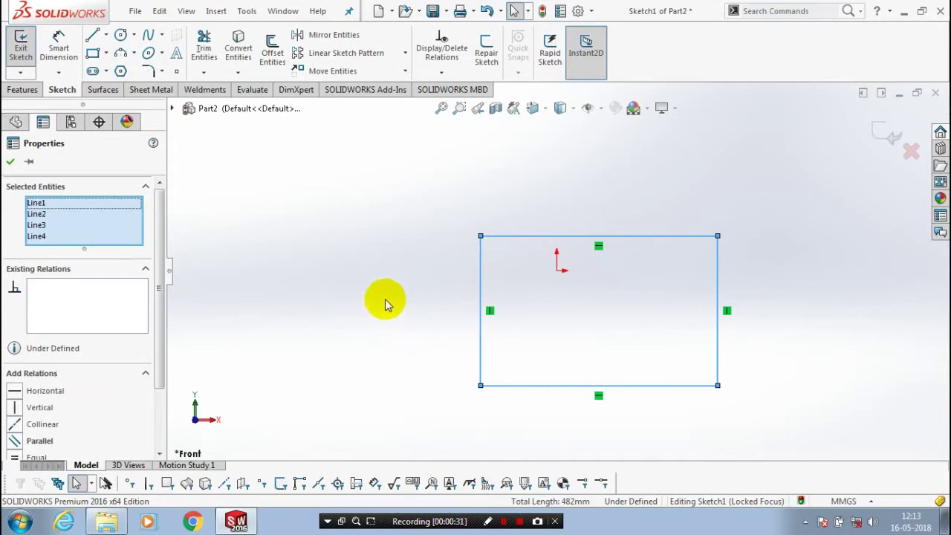
{"action": "left_click", "coordinate": [10, 161]}
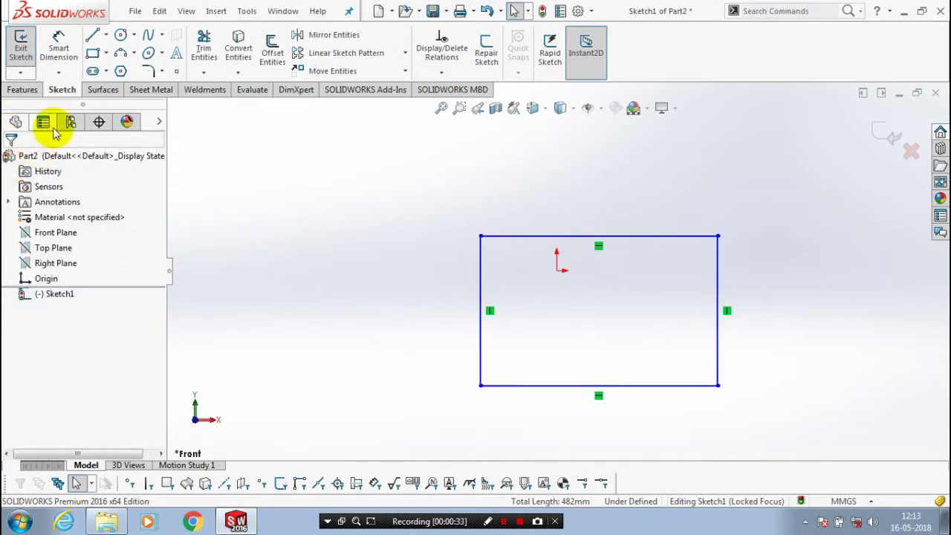
- Dimension the rectangle's left edge 100 mm and its top edge 150 mm
{"action": "left_click", "coordinate": [59, 46]}
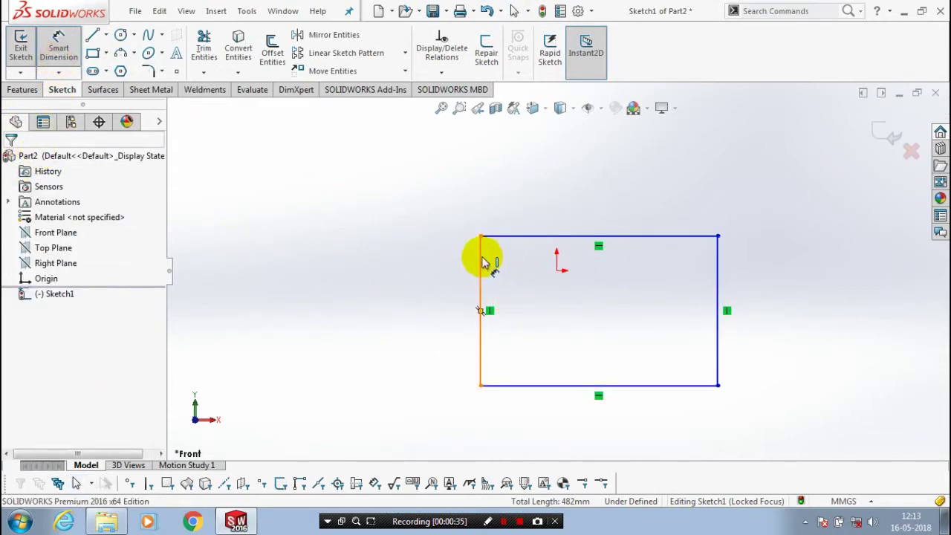
{"action": "left_click", "coordinate": [399, 309]}
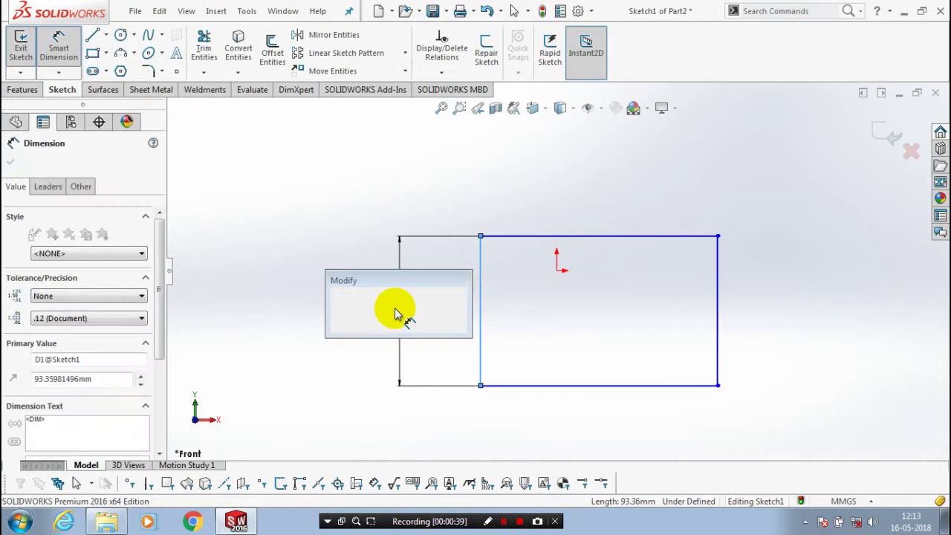
{"action": "type", "text": "100"}
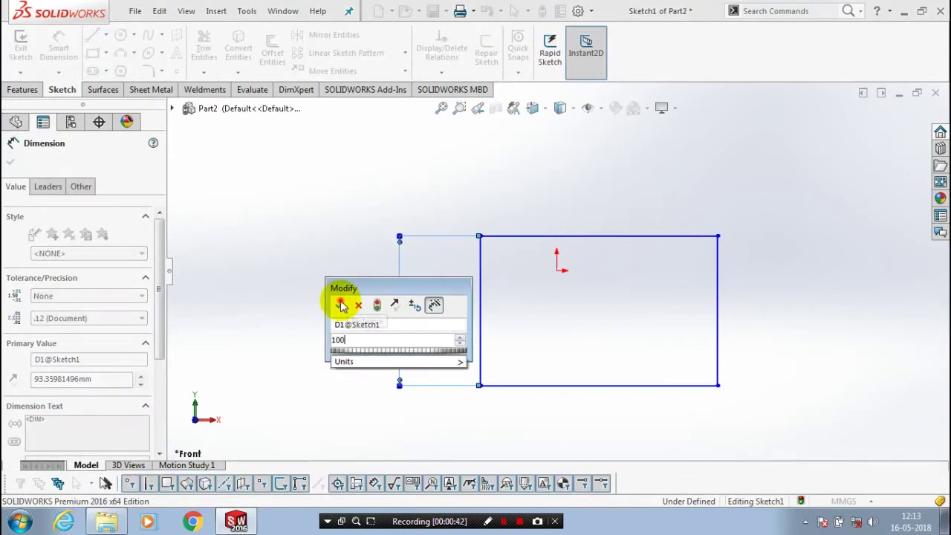
{"action": "left_click", "coordinate": [341, 306]}
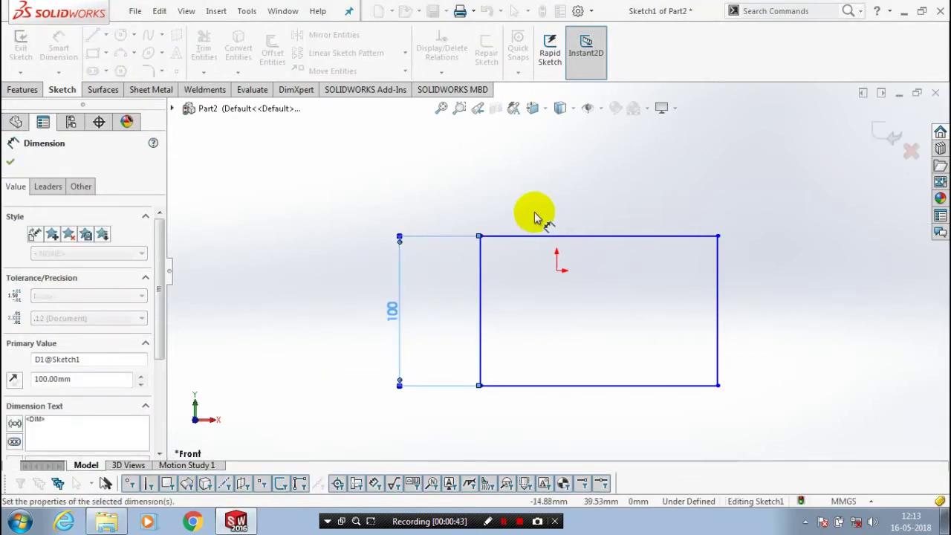
{"action": "left_click", "coordinate": [585, 207]}
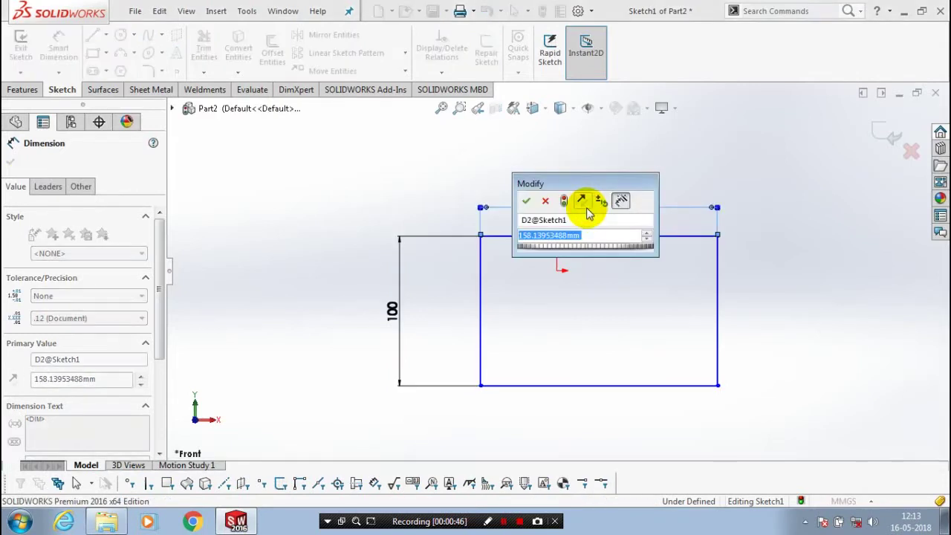
{"action": "type", "text": "150"}
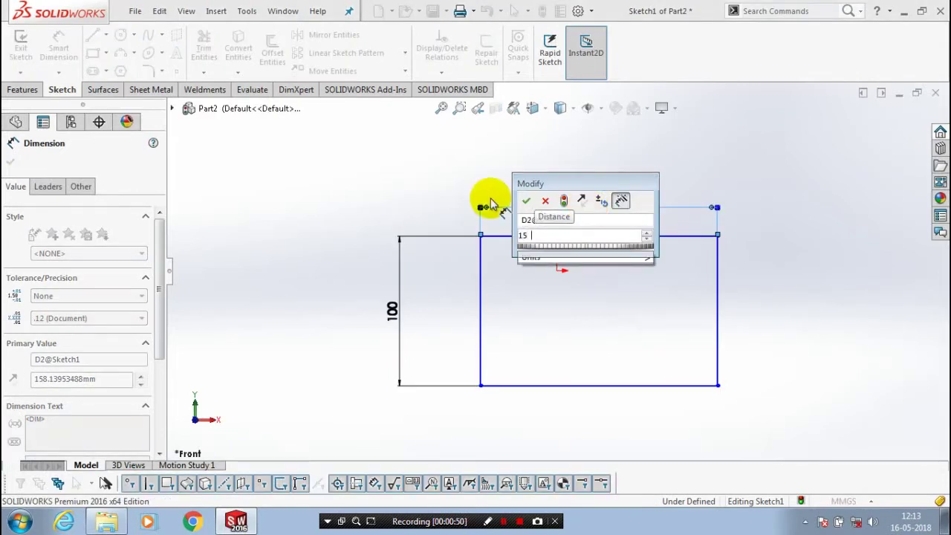
{"action": "key", "text": "Return"}
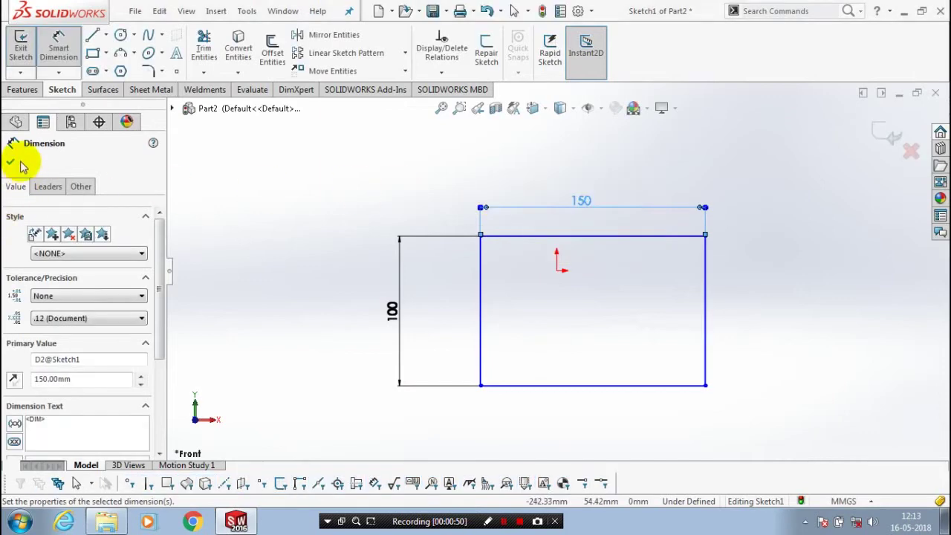
{"action": "left_click", "coordinate": [11, 161]}
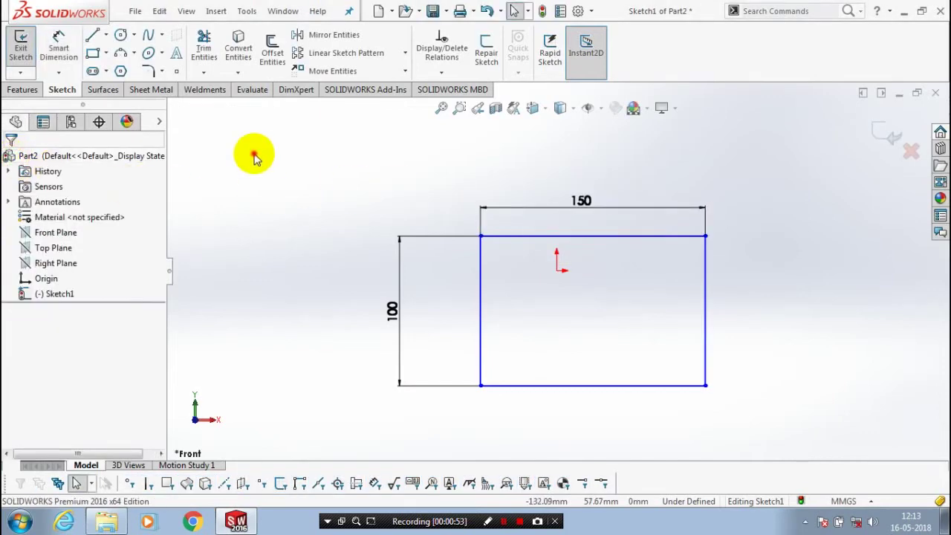
- Extrude the rectangle sketch 120 mm into a solid block, Boss-Extrude1
{"action": "right_click_drag", "start_coordinate": [252, 155], "coordinate": [335, 186]}
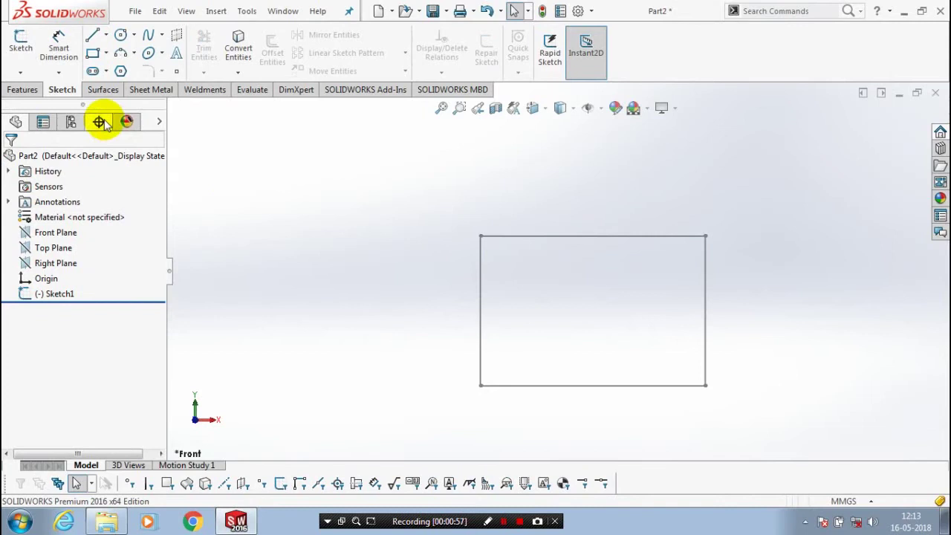
{"action": "left_click", "coordinate": [30, 93]}
{"action": "left_click", "coordinate": [26, 52]}
{"action": "left_click", "coordinate": [563, 237]}
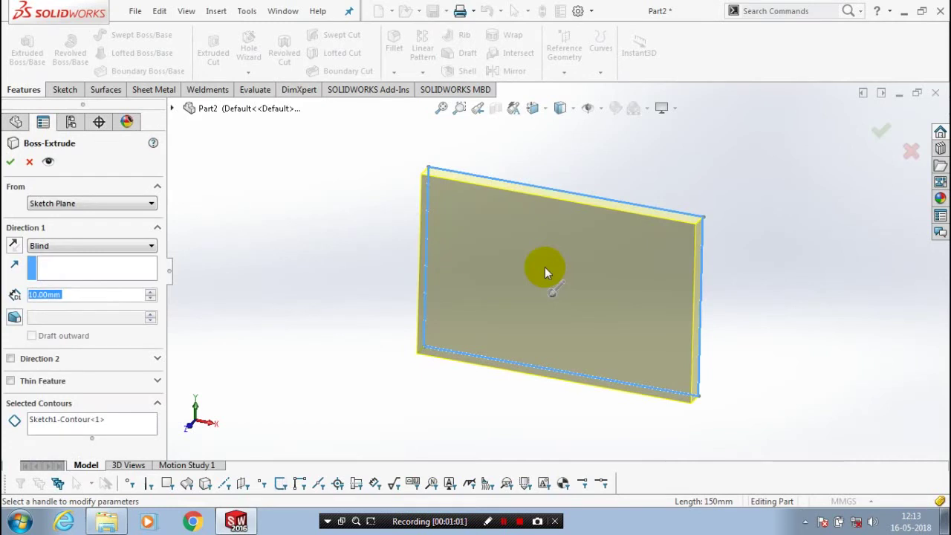
{"action": "left_click_drag", "start_coordinate": [545, 267], "coordinate": [169, 340]}
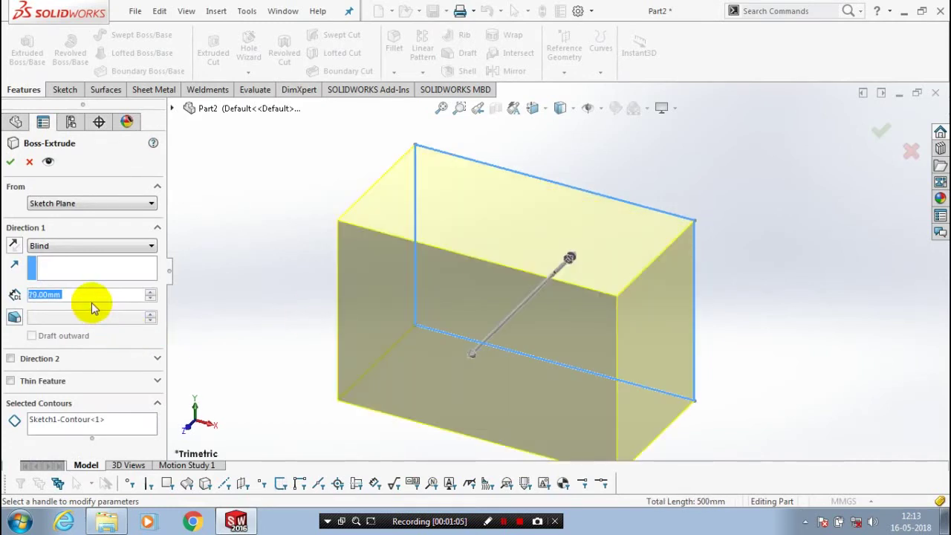
{"action": "type", "text": "1"}
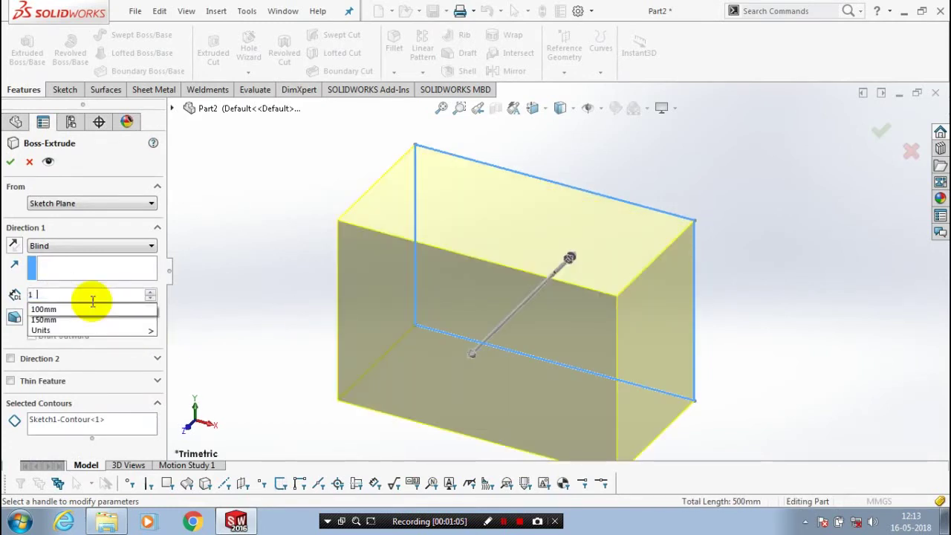
{"action": "type", "text": "20"}
{"action": "key", "text": "Return"}
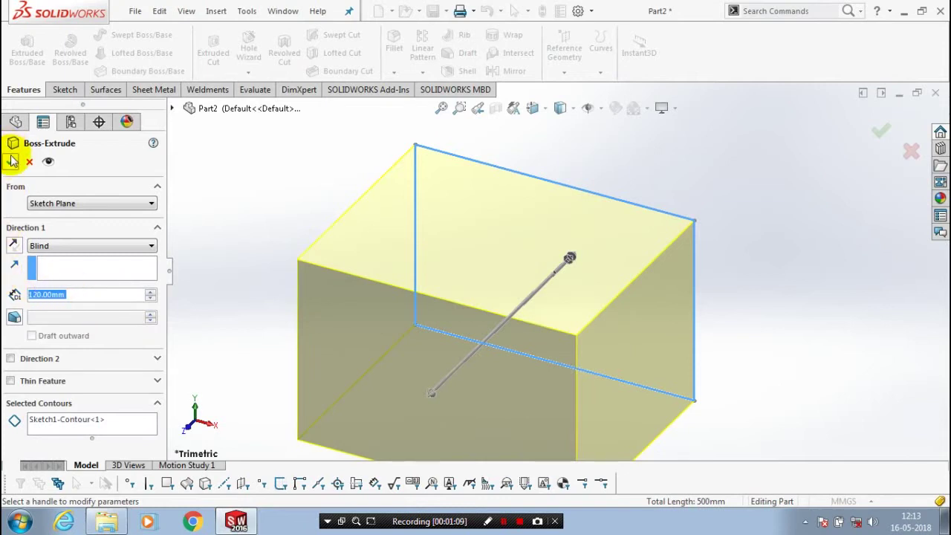
{"action": "left_click", "coordinate": [11, 161]}
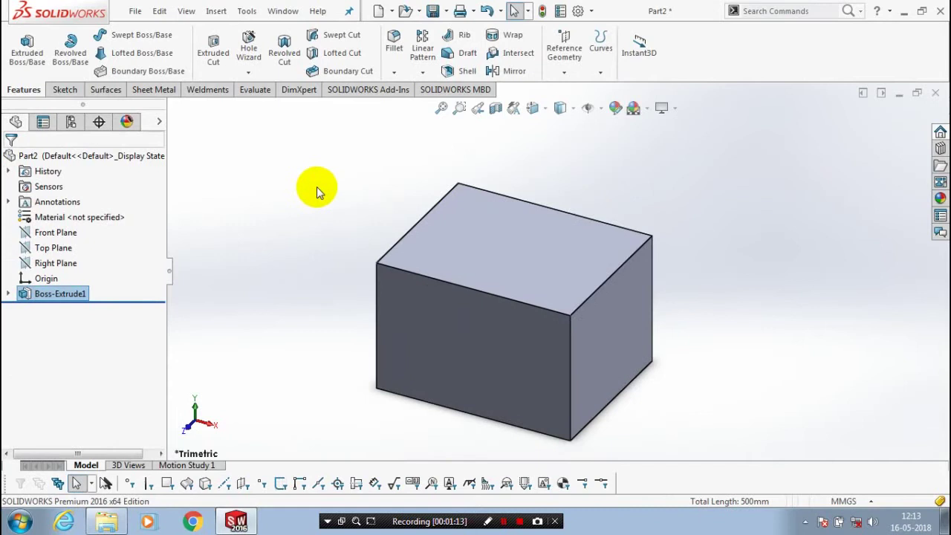
- Fit the block in view and browse the Basic scenes in the appearances library
{"action": "key", "text": "f"}
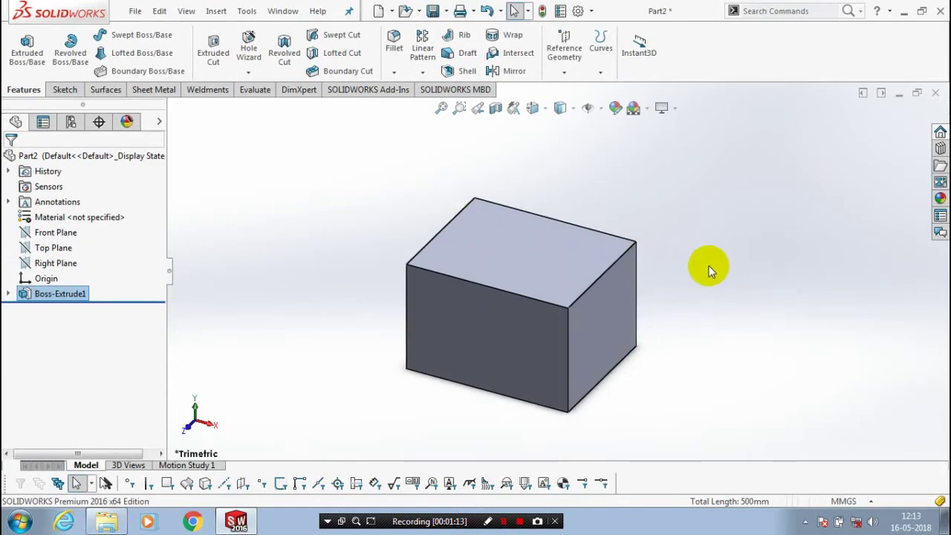
{"action": "left_click", "coordinate": [940, 197]}
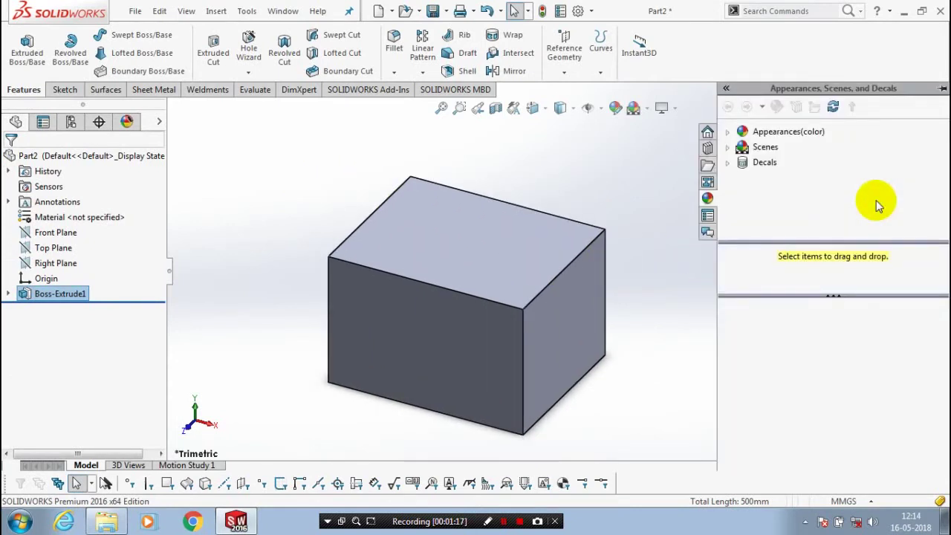
{"action": "left_click", "coordinate": [728, 147]}
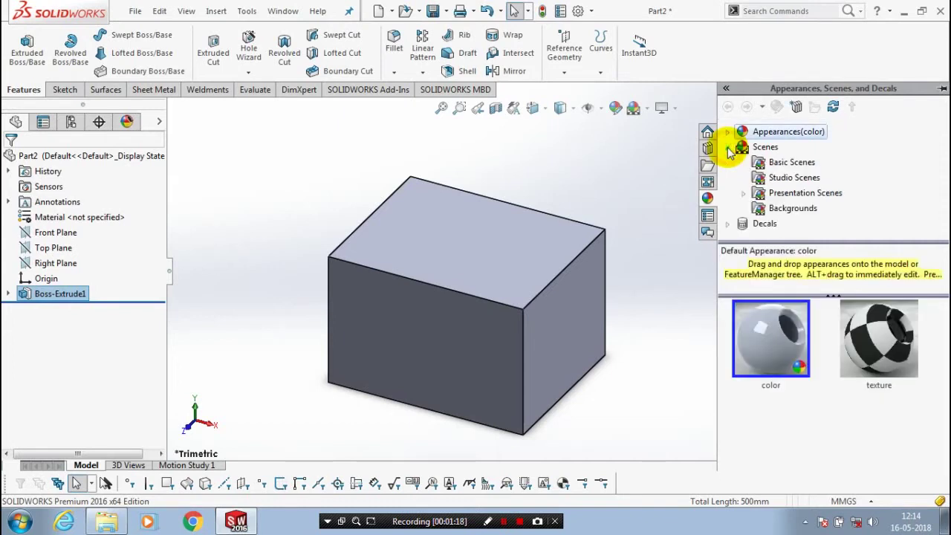
{"action": "left_click", "coordinate": [777, 168]}
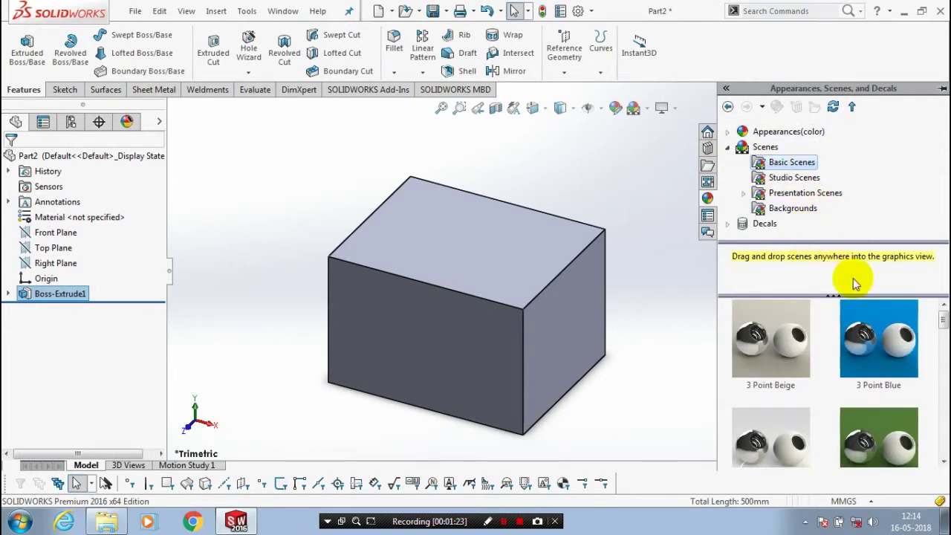
- Drag a Plastic appearance from the library onto the block's right face
{"action": "left_click", "coordinate": [944, 335]}
{"action": "left_click", "coordinate": [727, 131]}
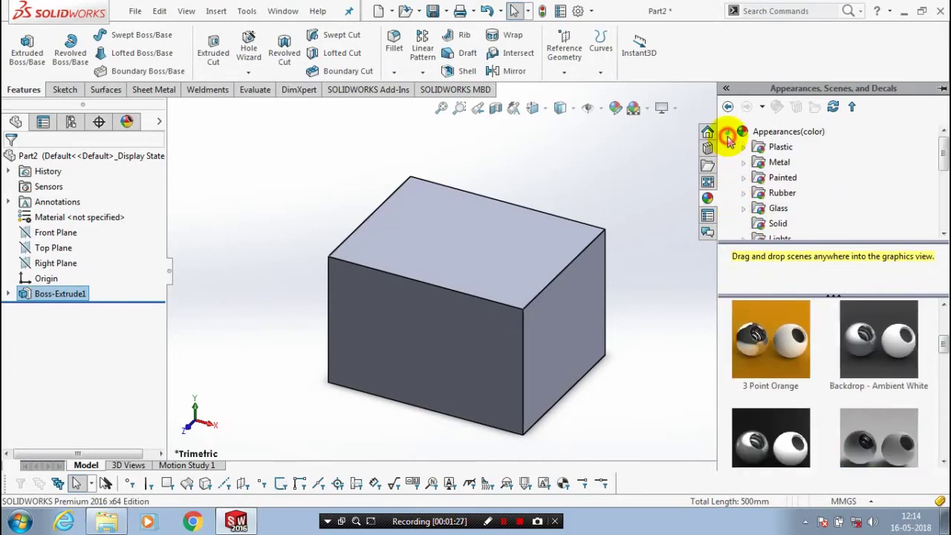
{"action": "left_click", "coordinate": [777, 148]}
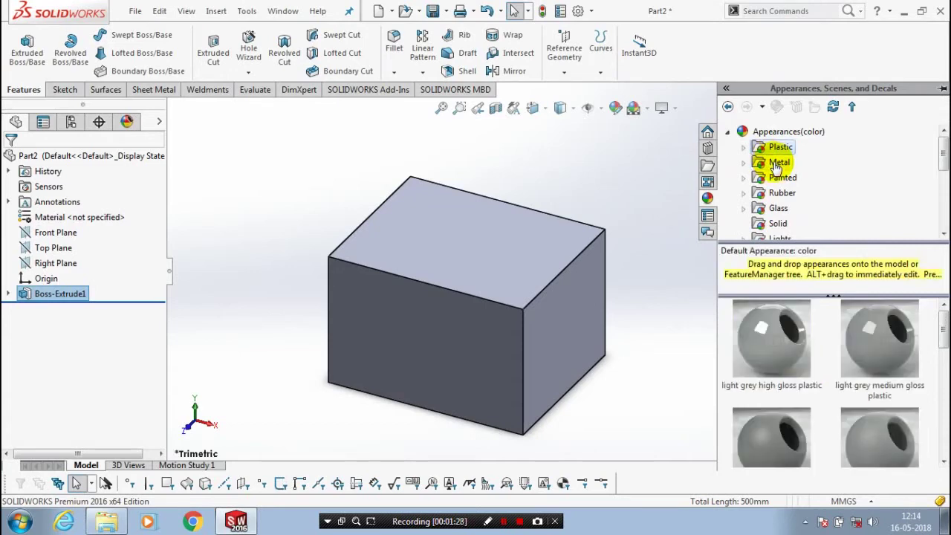
{"action": "left_click", "coordinate": [943, 321]}
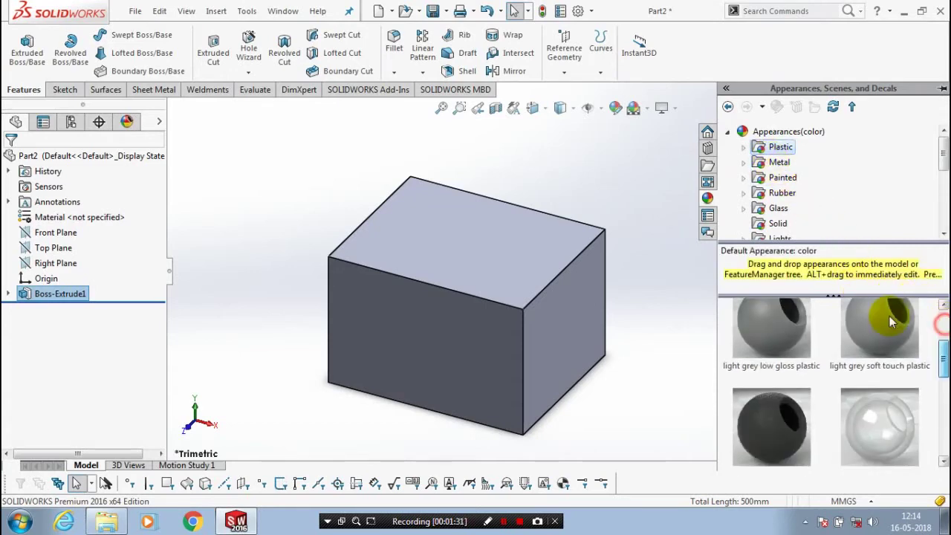
{"action": "left_click_drag", "start_coordinate": [889, 316], "coordinate": [579, 323]}
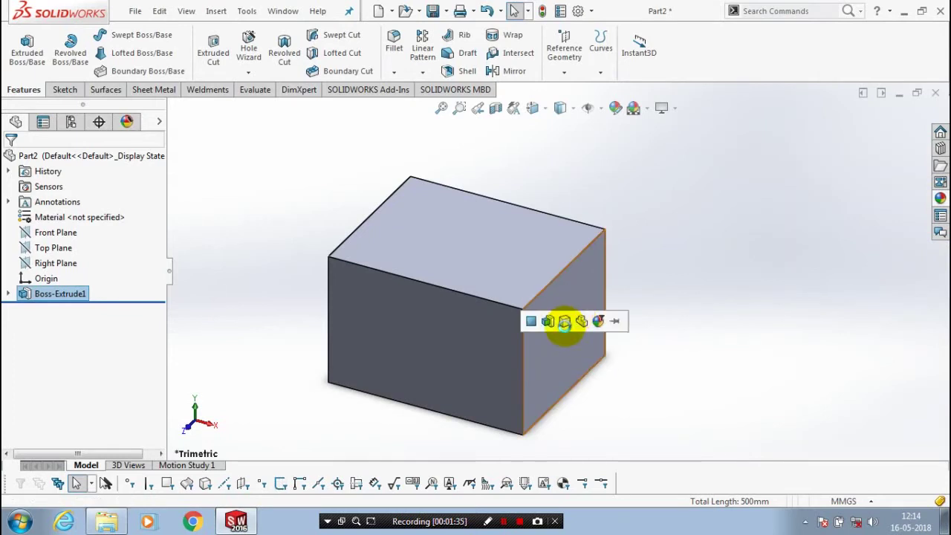
- Apply the blue appearance to the whole part and start Convert to Sheet Metal
{"action": "left_click", "coordinate": [565, 321]}
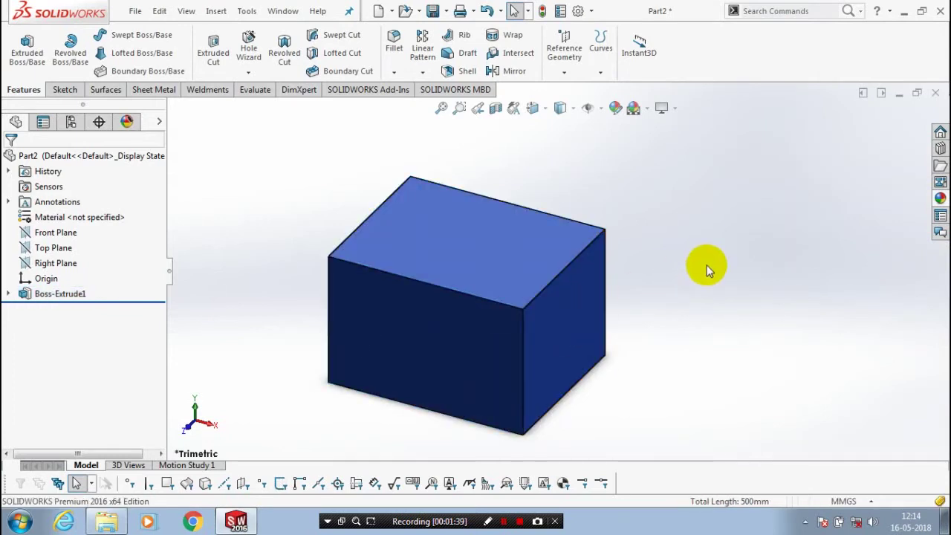
{"action": "left_click", "coordinate": [159, 93]}
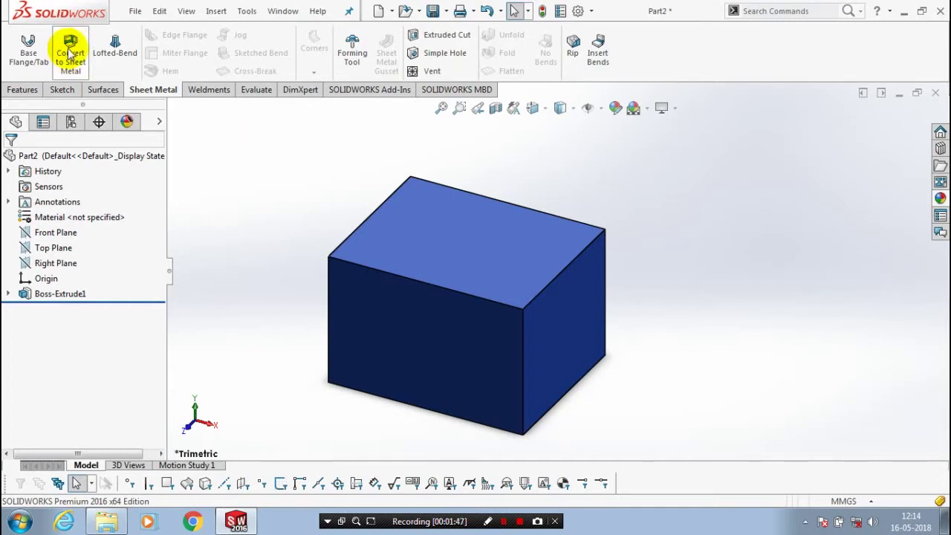
{"action": "left_click", "coordinate": [70, 63]}
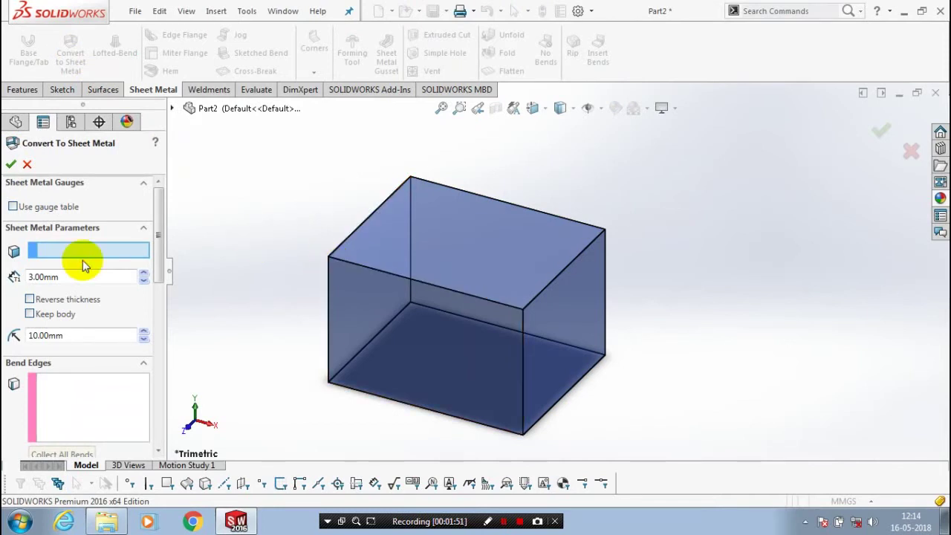
- Use the block's top face as the fixed face with a 3.5 mm sheet thickness
{"action": "left_click", "coordinate": [463, 236]}
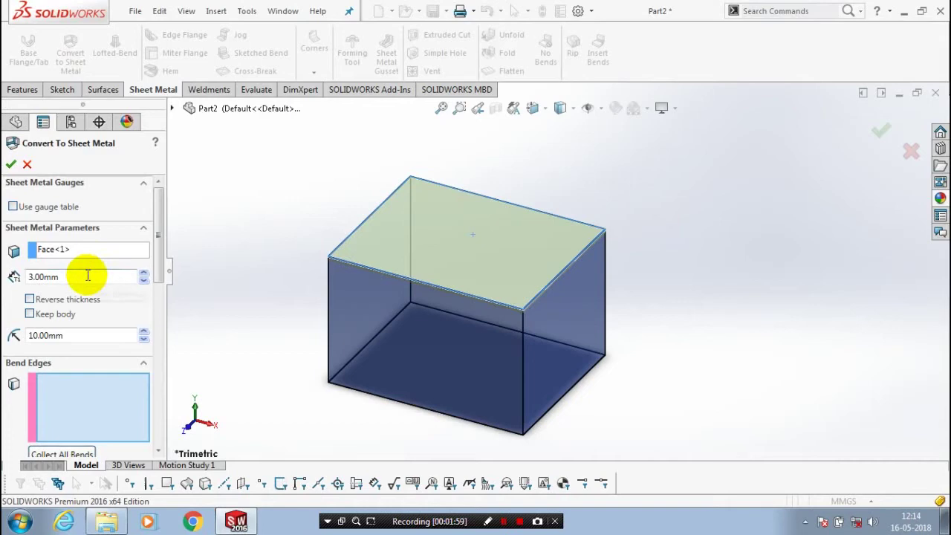
{"action": "double_click", "coordinate": [89, 275]}
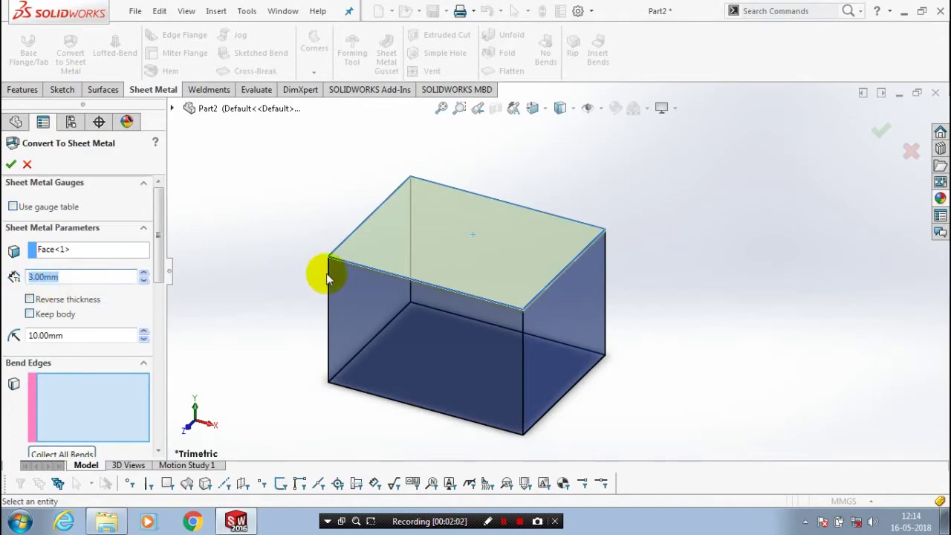
{"action": "type", "text": "3.5"}
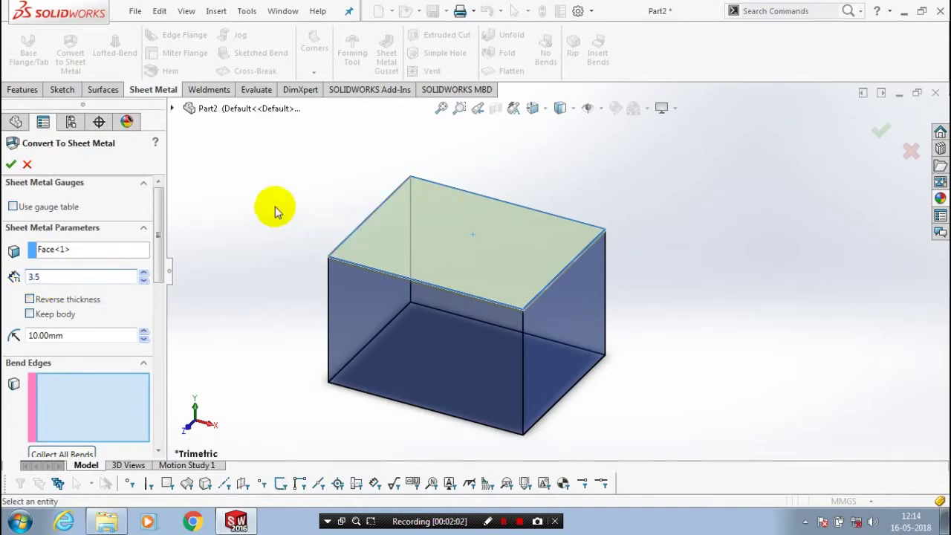
{"action": "key", "text": "Return"}
{"action": "left_click", "coordinate": [157, 256]}
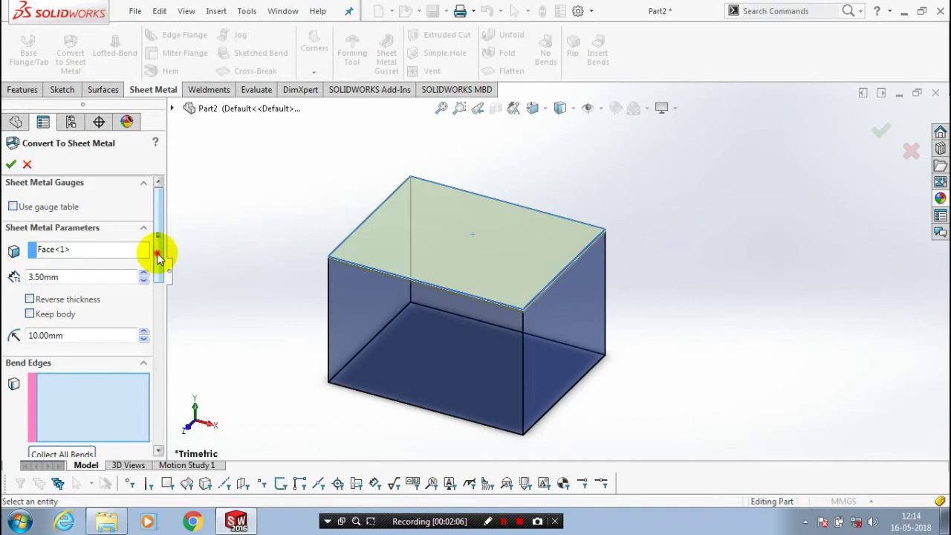
{"action": "left_click_drag", "start_coordinate": [157, 257], "coordinate": [158, 281]}
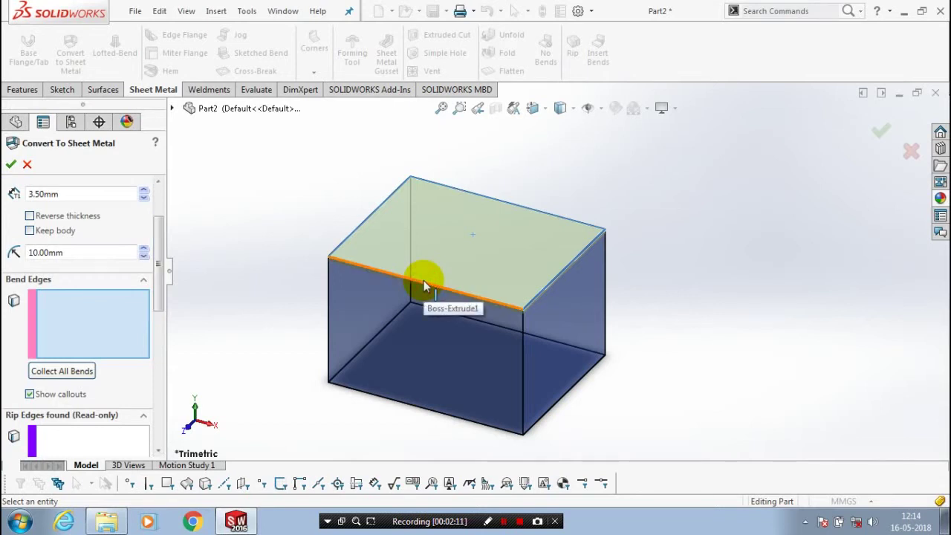
- Add four edges of the block as bend edges, with rip edges found automatically
{"action": "left_click", "coordinate": [423, 286]}
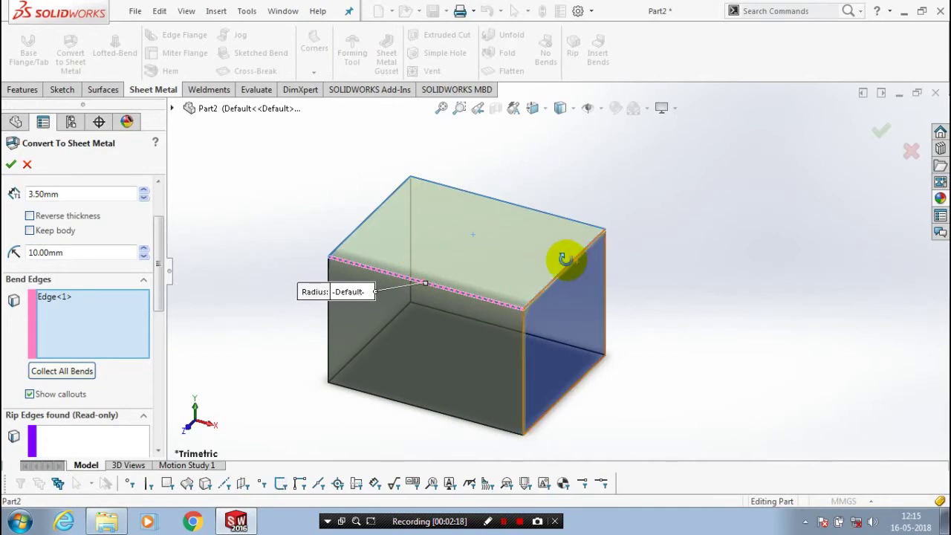
{"action": "middle_click_drag", "start_coordinate": [563, 258], "coordinate": [588, 312]}
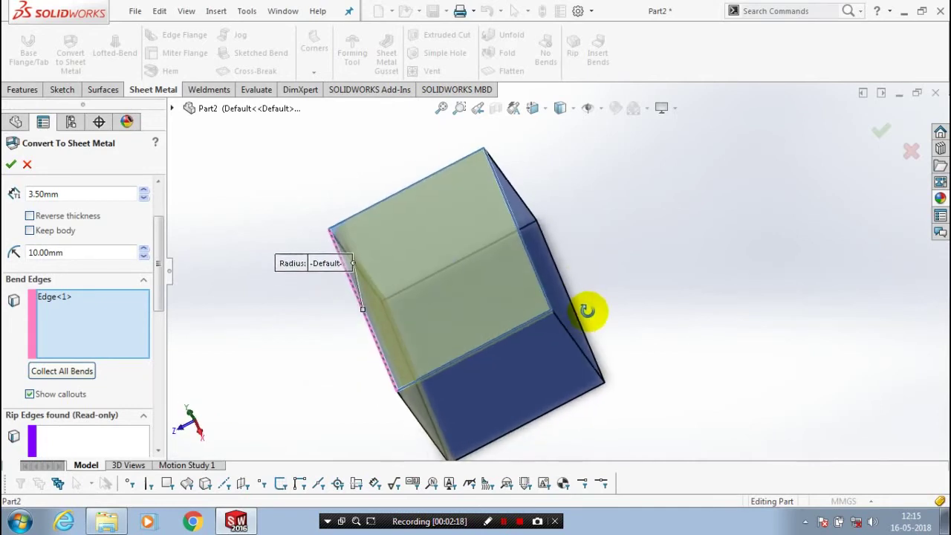
{"action": "left_click", "coordinate": [524, 245]}
{"action": "middle_click_drag", "start_coordinate": [540, 372], "coordinate": [486, 289]}
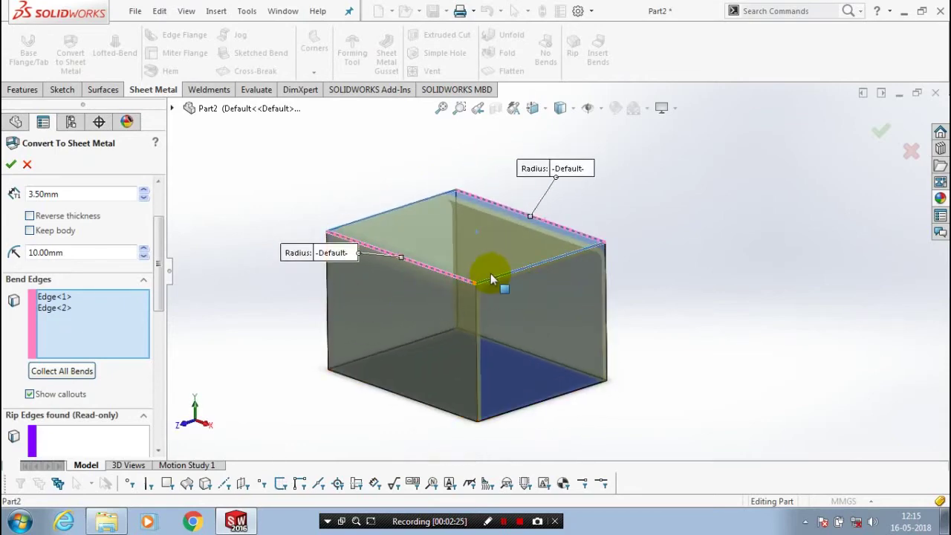
{"action": "left_click", "coordinate": [525, 270]}
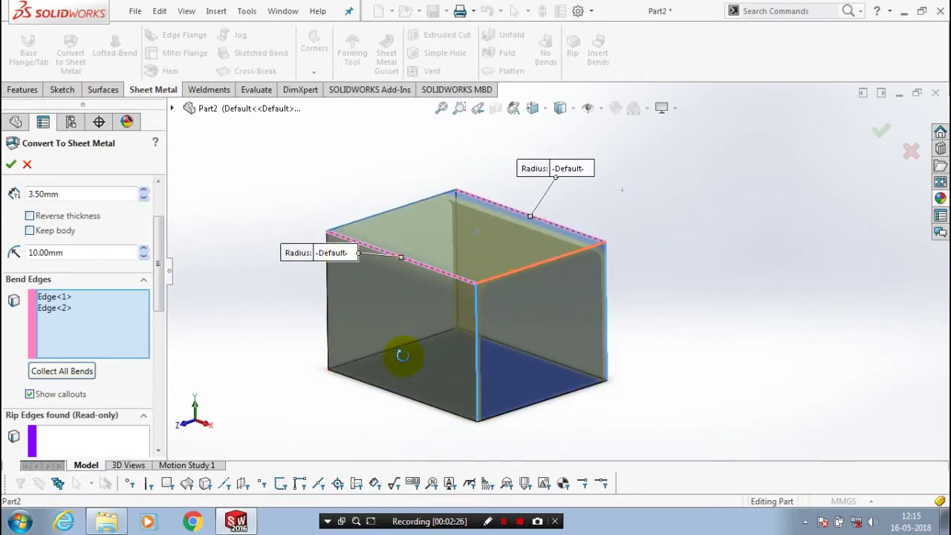
{"action": "middle_click_drag", "start_coordinate": [402, 356], "coordinate": [387, 277]}
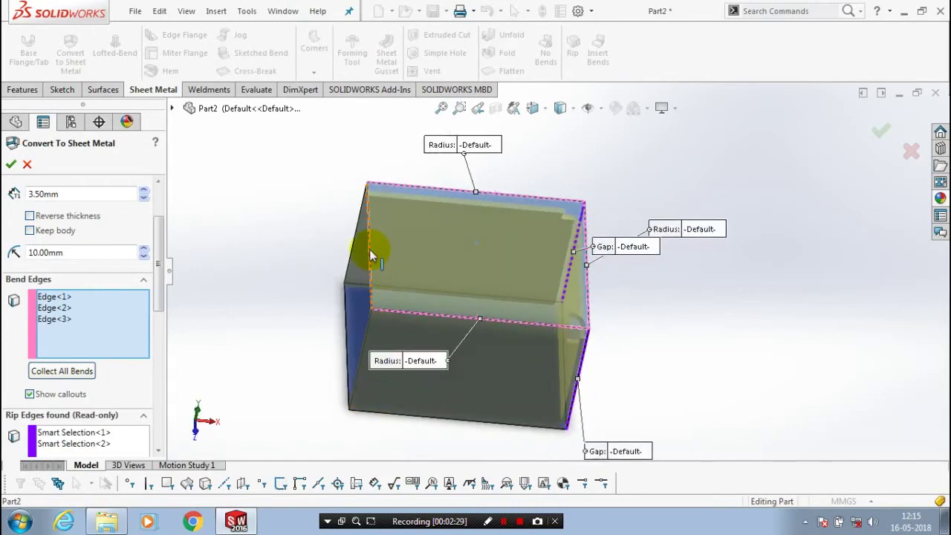
{"action": "left_click", "coordinate": [369, 250]}
{"action": "middle_click_drag", "start_coordinate": [308, 308], "coordinate": [287, 237]}
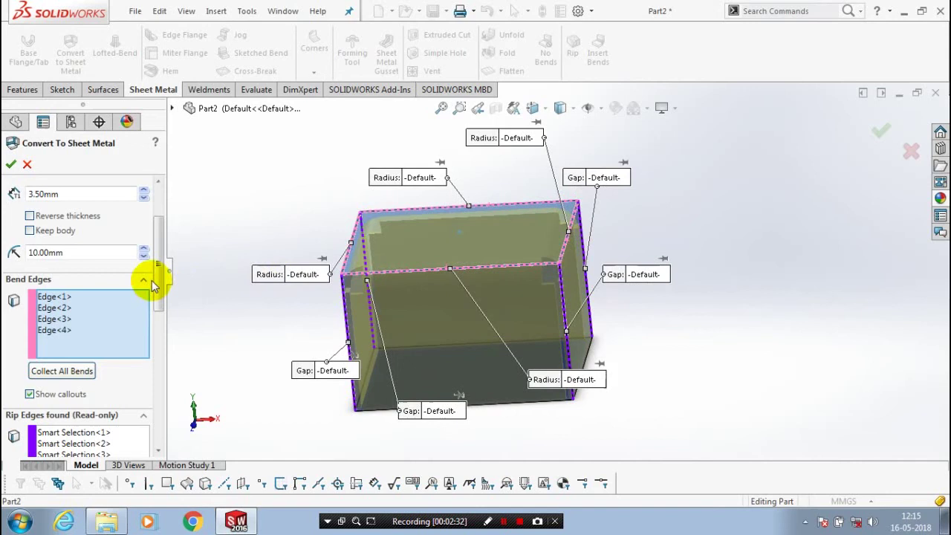
{"action": "left_click_drag", "start_coordinate": [157, 276], "coordinate": [146, 401]}
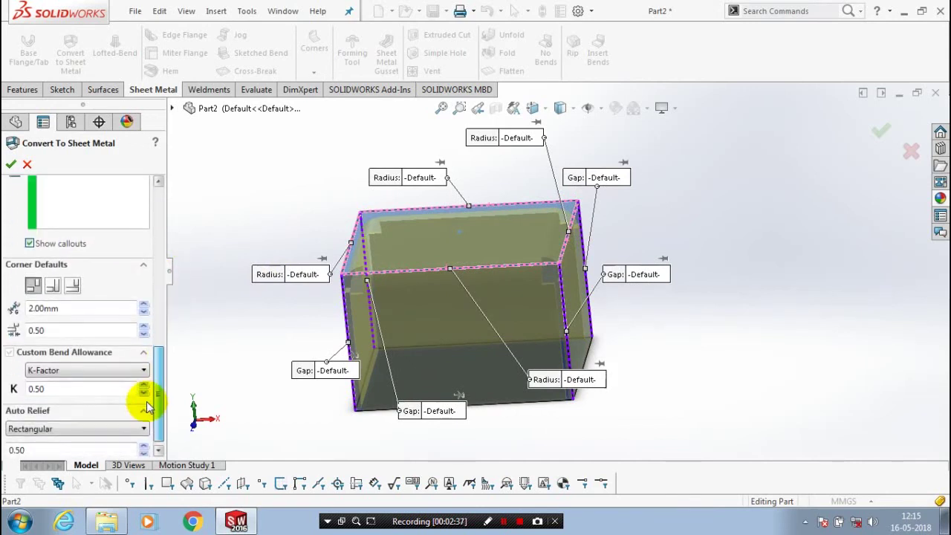
- Choose Obround as the auto relief type and enter a 0.20 relief ratio
{"action": "left_click", "coordinate": [140, 430]}
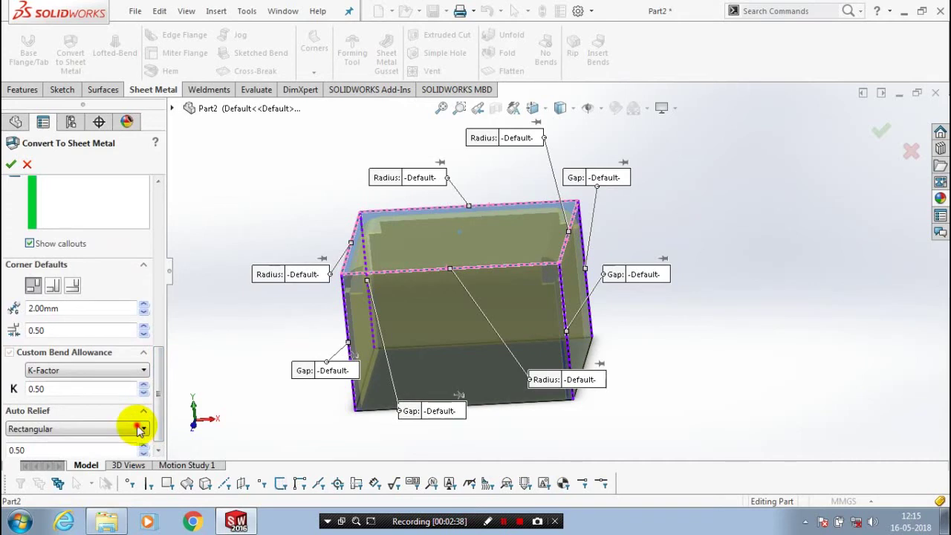
{"action": "left_click", "coordinate": [37, 422]}
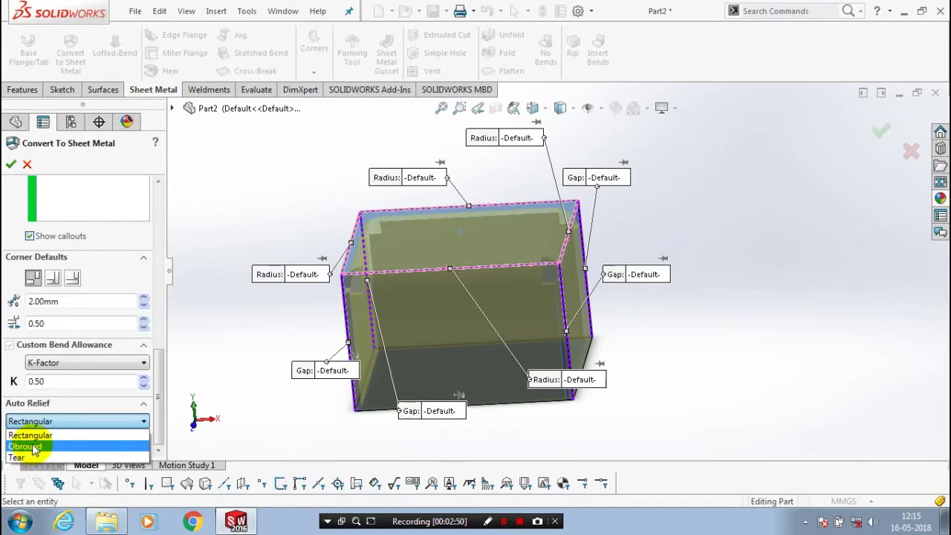
{"action": "left_click", "coordinate": [28, 447]}
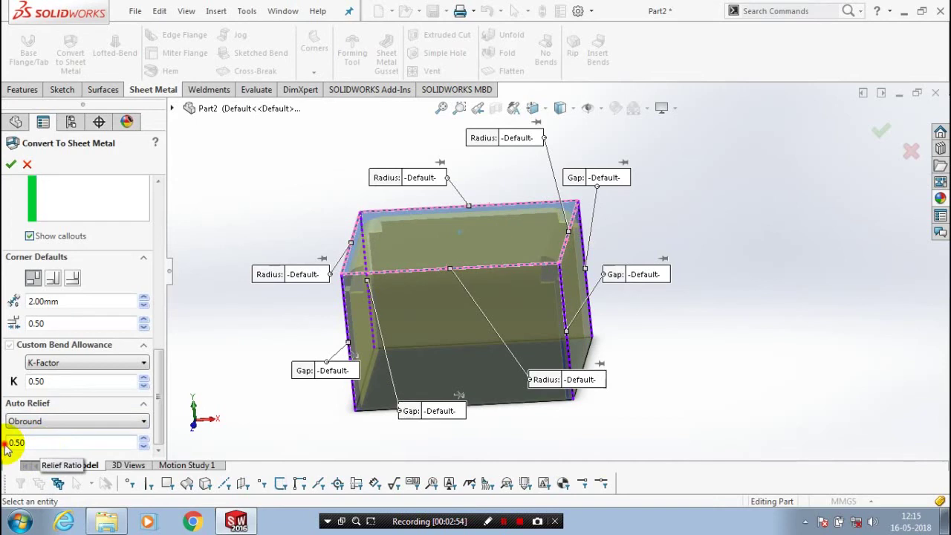
{"action": "double_click", "coordinate": [6, 442]}
{"action": "type", "text": "0.20"}
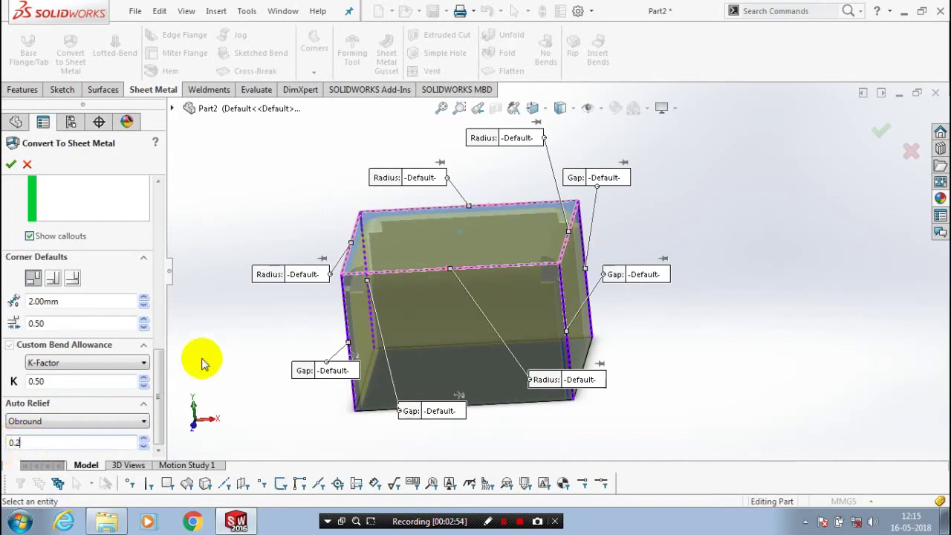
- Apply the conversion to produce the open sheet-metal box Convert-Solid1
{"action": "left_click", "coordinate": [12, 165]}
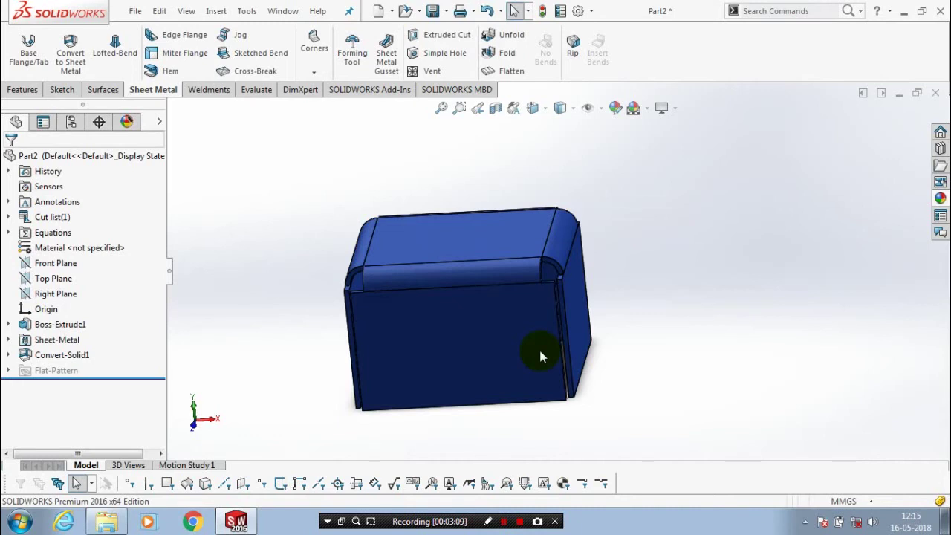
{"action": "mouse_move", "coordinate": [539, 350]}
{"action": "middle_mouse_down"}
{"action": "mouse_move", "coordinate": [477, 301]}
{"action": "mouse_move", "coordinate": [329, 304]}
{"action": "mouse_move", "coordinate": [373, 262]}
{"action": "middle_mouse_up"}
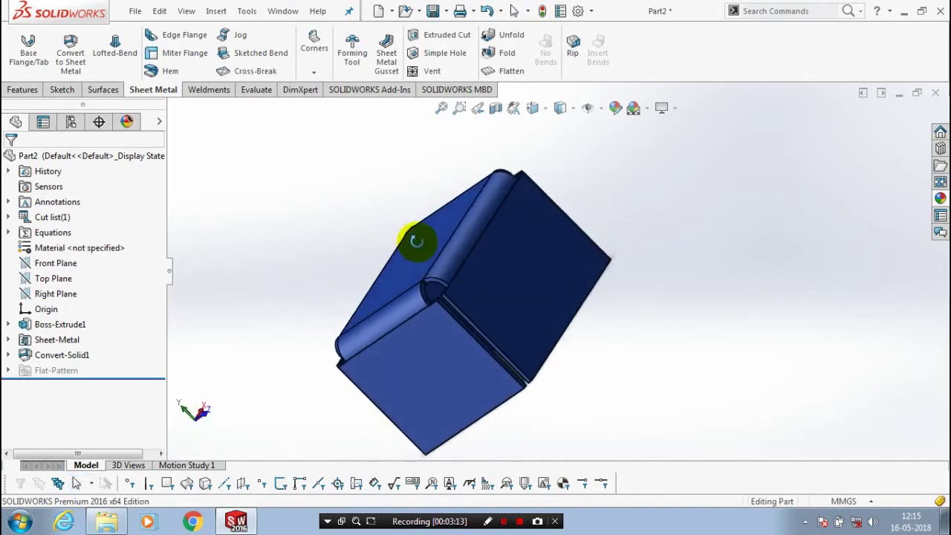
{"action": "left_click_drag", "start_coordinate": [327, 217], "coordinate": [329, 223]}
- Rotate the view freely to inspect the box from above, front and diagonal angles
{"action": "right_click", "coordinate": [329, 223]}
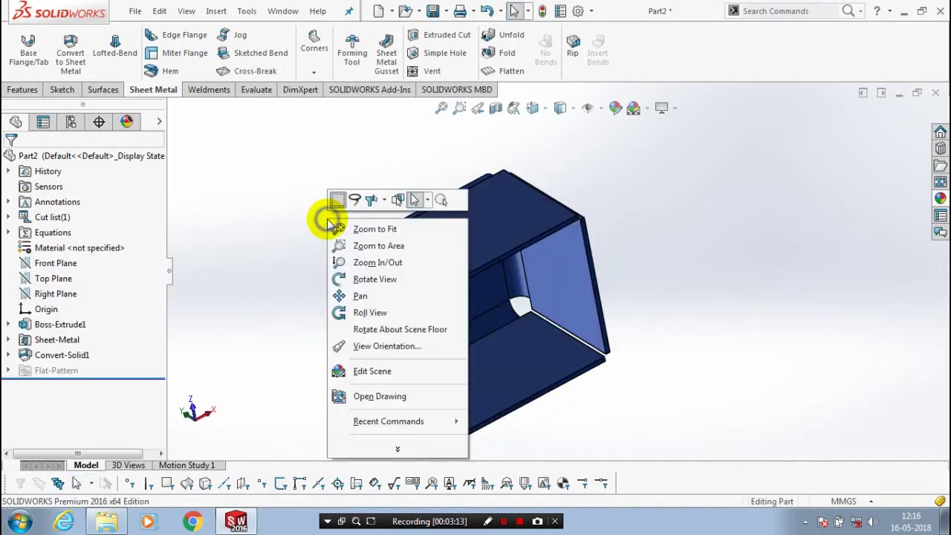
{"action": "left_click", "coordinate": [347, 279]}
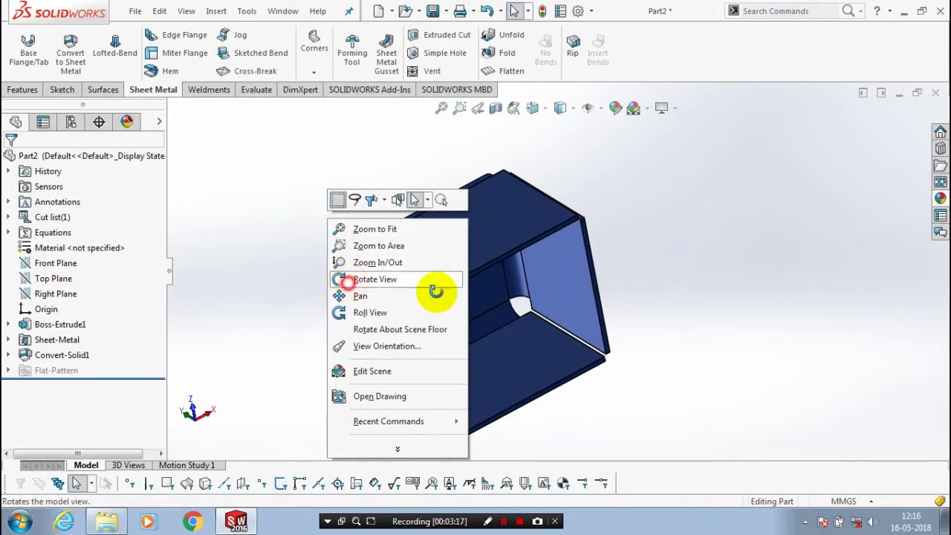
{"action": "left_click_drag", "start_coordinate": [435, 291], "coordinate": [467, 276]}
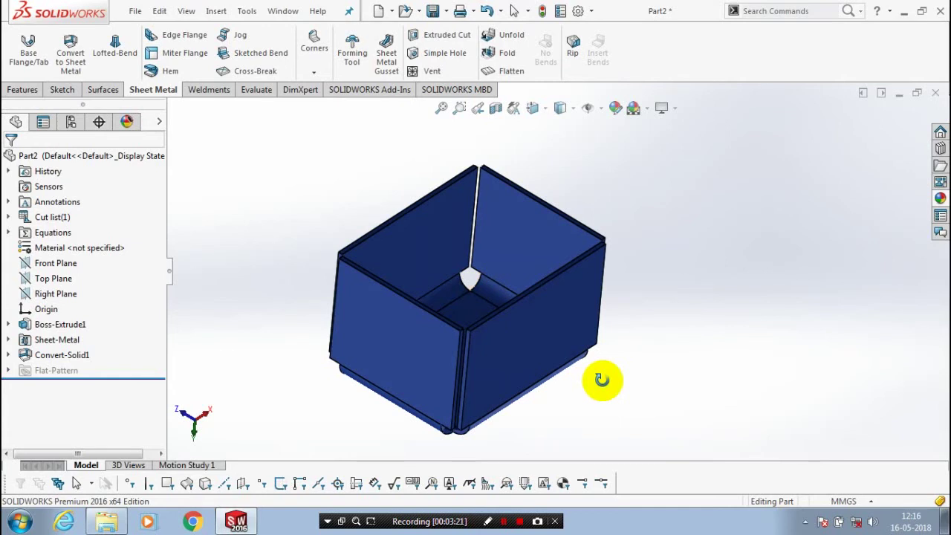
{"action": "mouse_move", "coordinate": [602, 379]}
{"action": "left_mouse_down"}
{"action": "mouse_move", "coordinate": [569, 290]}
{"action": "mouse_move", "coordinate": [616, 233]}
{"action": "left_mouse_up"}
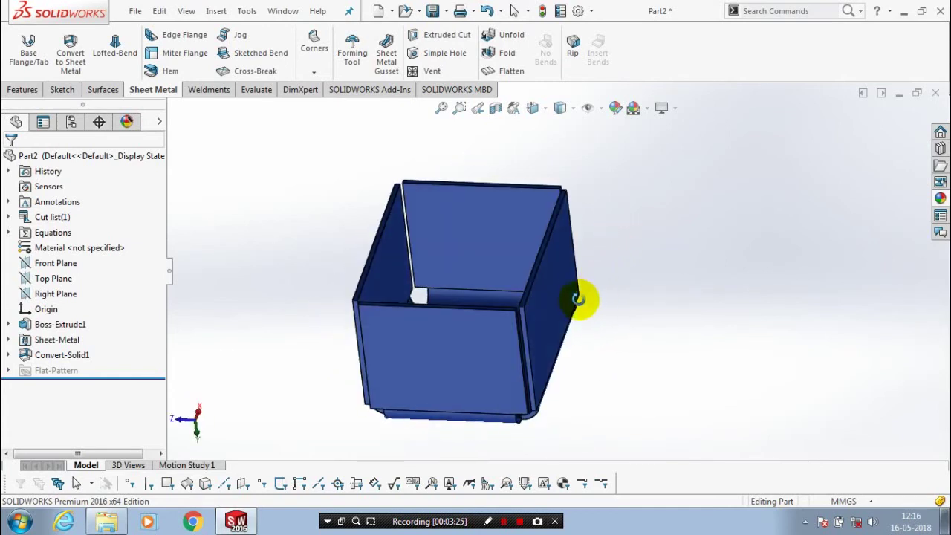
{"action": "mouse_move", "coordinate": [573, 248]}
{"action": "left_mouse_down"}
{"action": "mouse_move", "coordinate": [658, 290]}
{"action": "mouse_move", "coordinate": [701, 265]}
{"action": "mouse_move", "coordinate": [703, 250]}
{"action": "left_mouse_up"}
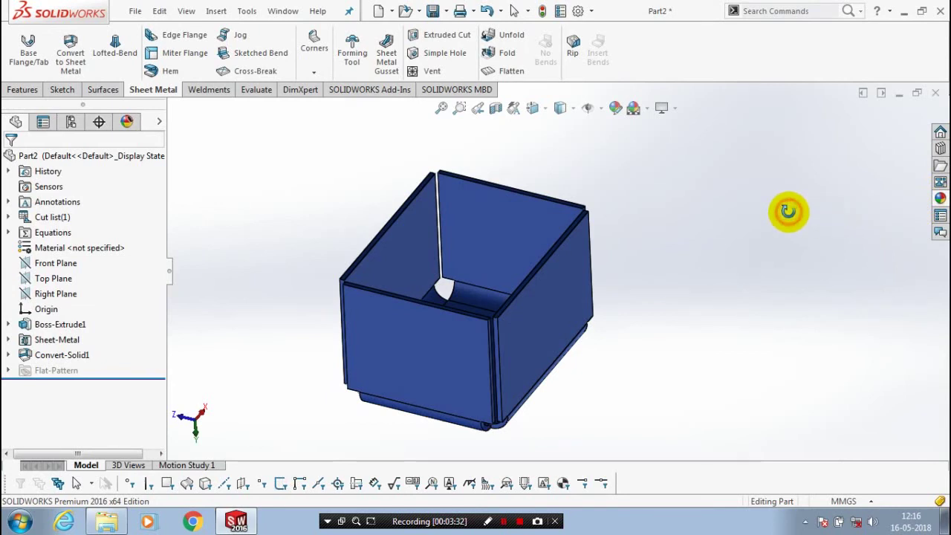
{"action": "mouse_move", "coordinate": [629, 293]}
{"action": "left_mouse_down"}
{"action": "mouse_move", "coordinate": [635, 318]}
{"action": "mouse_move", "coordinate": [632, 289]}
{"action": "mouse_move", "coordinate": [657, 299]}
{"action": "mouse_move", "coordinate": [609, 331]}
{"action": "mouse_move", "coordinate": [637, 278]}
{"action": "mouse_move", "coordinate": [708, 250]}
{"action": "mouse_move", "coordinate": [713, 233]}
{"action": "mouse_move", "coordinate": [751, 223]}
{"action": "left_mouse_up"}
- Apply the Painted candy apple red appearance to the whole sheet metal part, then inspect it from several angles
{"action": "left_click", "coordinate": [940, 197]}
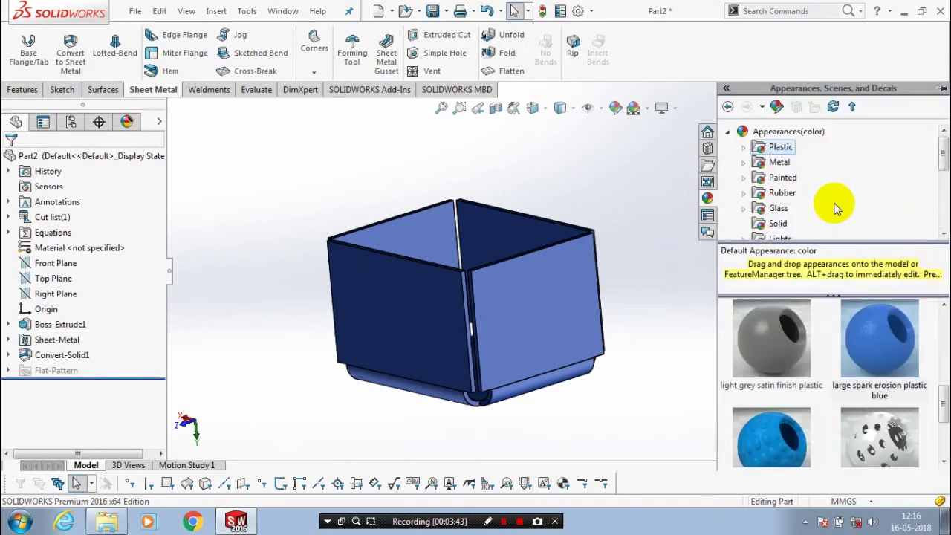
{"action": "left_click", "coordinate": [780, 178]}
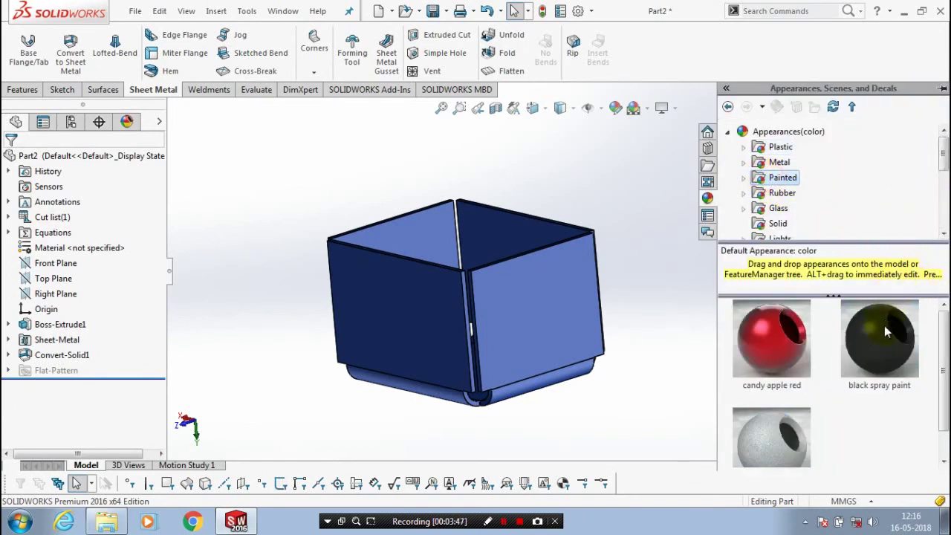
{"action": "left_click_drag", "start_coordinate": [771, 338], "coordinate": [559, 320]}
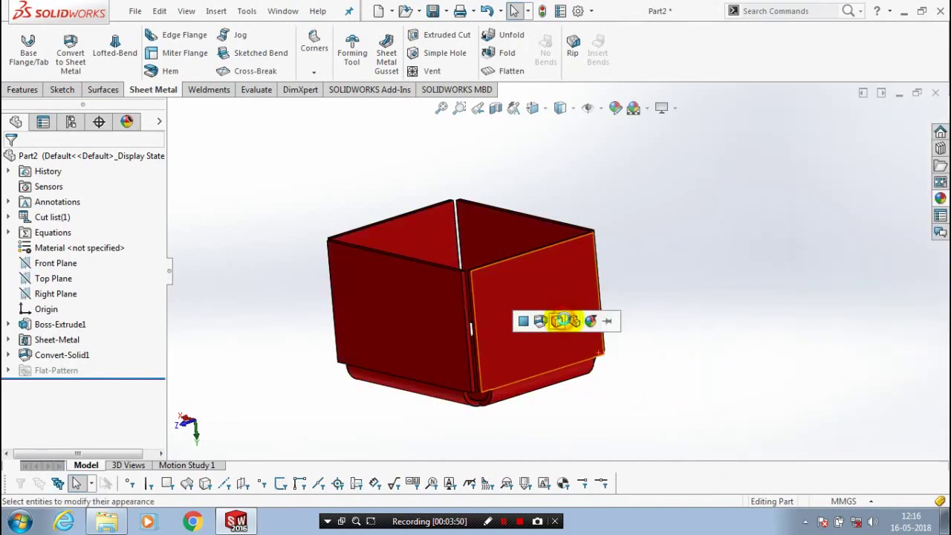
{"action": "left_click", "coordinate": [563, 321]}
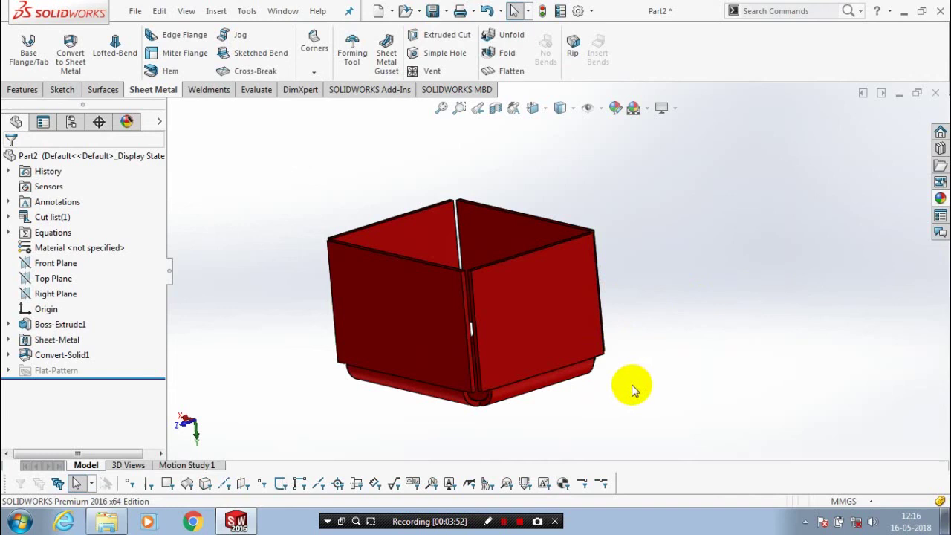
{"action": "middle_click_drag", "start_coordinate": [632, 387], "coordinate": [674, 307]}
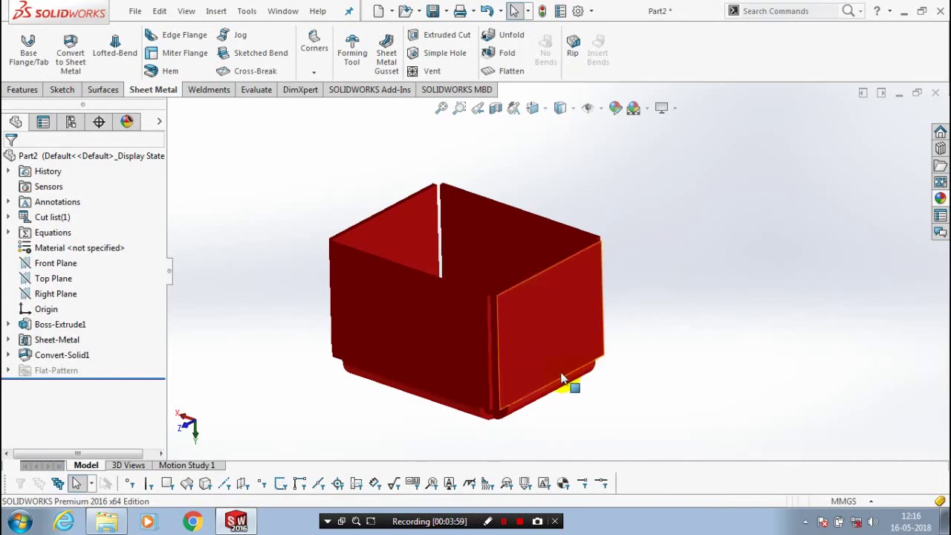
{"action": "scroll", "coordinate": [634, 369], "scroll_direction": "down", "scroll_amount": 3}
{"action": "scroll", "coordinate": [634, 370], "scroll_direction": "up", "scroll_amount": 3}
{"action": "mouse_move", "coordinate": [630, 362]}
{"action": "middle_mouse_down"}
{"action": "mouse_move", "coordinate": [579, 362]}
{"action": "mouse_move", "coordinate": [542, 424]}
{"action": "middle_mouse_up"}
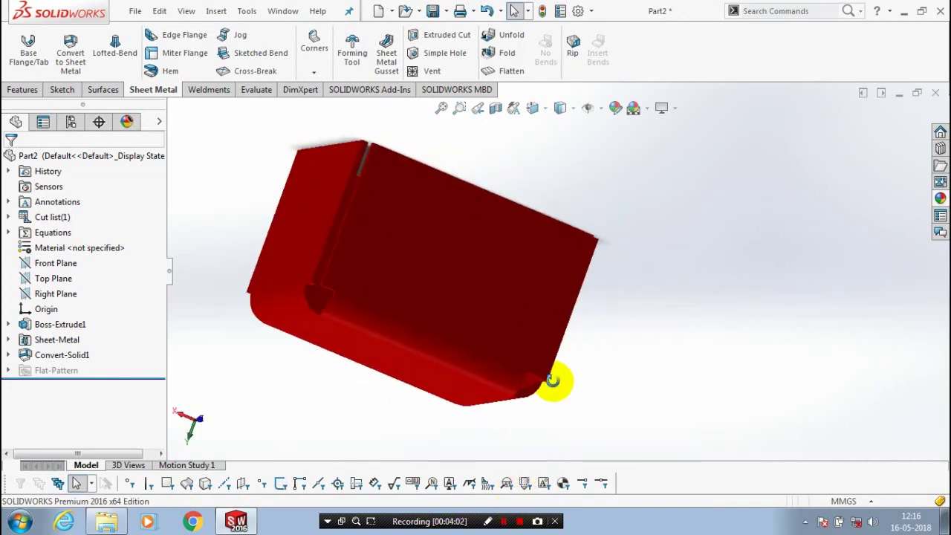
{"action": "mouse_move", "coordinate": [557, 378]}
{"action": "middle_mouse_down"}
{"action": "mouse_move", "coordinate": [656, 404]}
{"action": "mouse_move", "coordinate": [725, 443]}
{"action": "middle_mouse_up"}
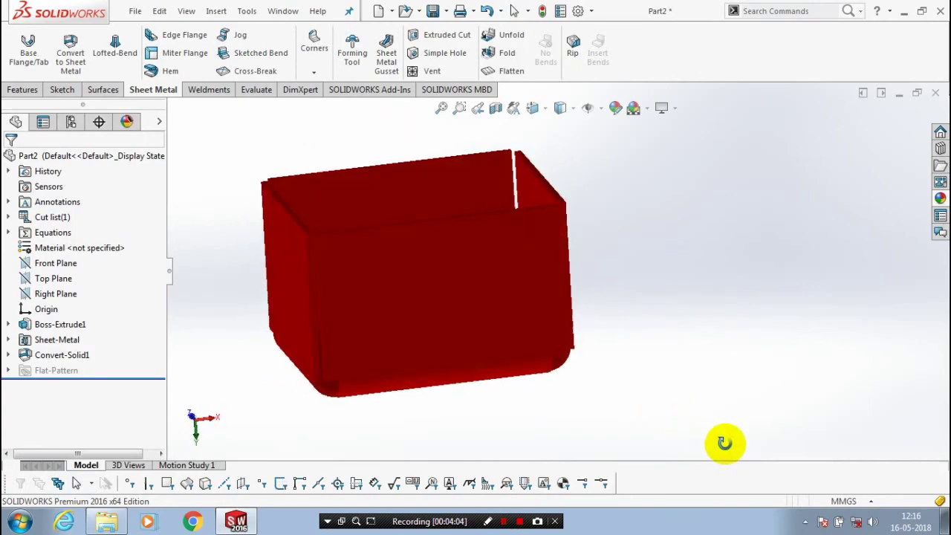